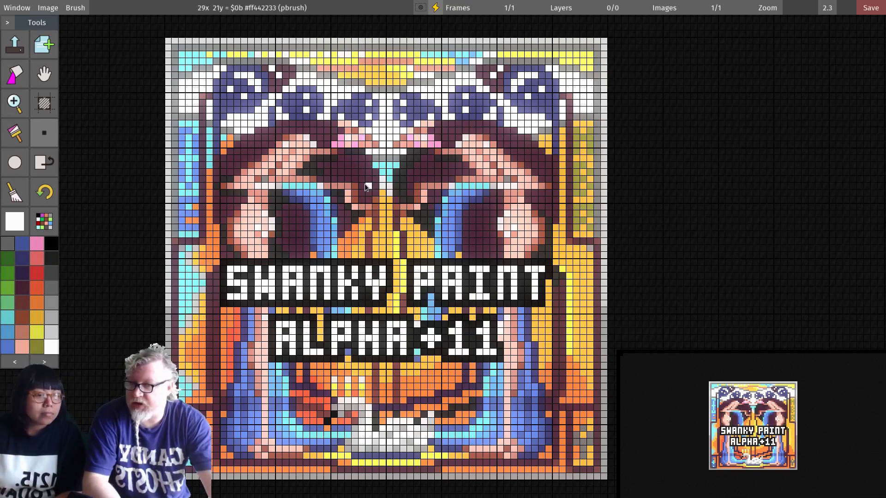
Step: Open the image size adjuster, and move its window clear of the artwork
{"action": "left_click", "coordinate": [49, 10]}
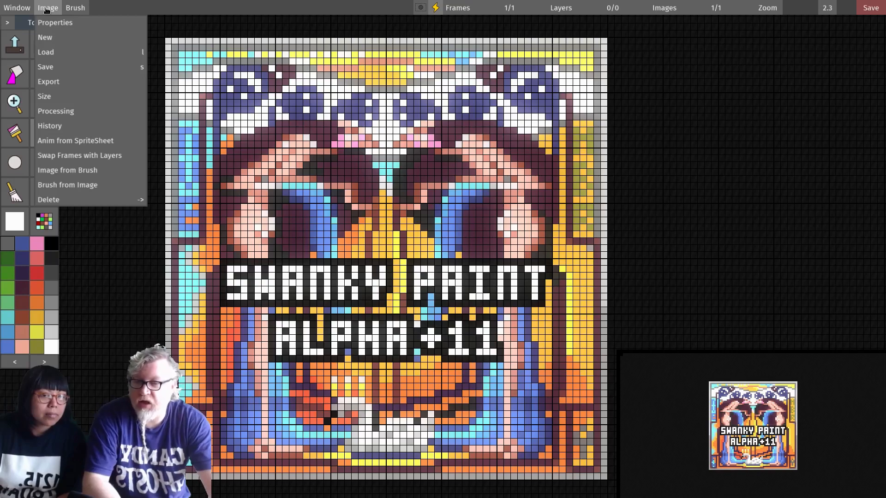
{"action": "left_click", "coordinate": [62, 98]}
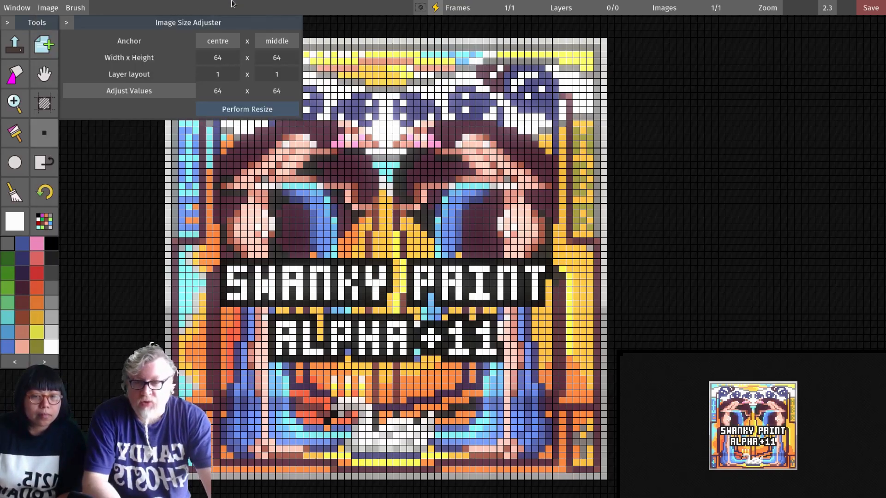
{"action": "left_click_drag", "start_coordinate": [222, 24], "coordinate": [773, 94]}
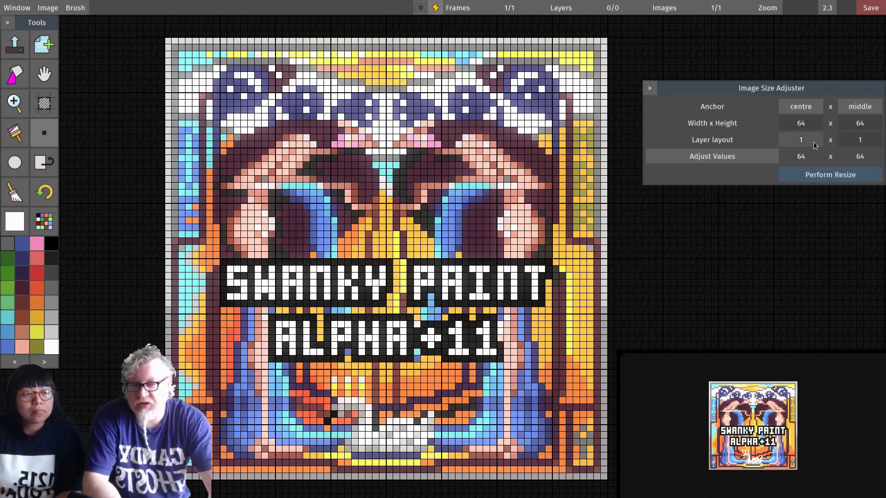
Step: Resize the image to a 3 x 3 layer layout, and resize it back to a single 1 x 1 layer
{"action": "scroll", "coordinate": [812, 142], "scroll_direction": "up", "scroll_amount": 1}
{"action": "scroll", "coordinate": [853, 143], "scroll_direction": "up", "scroll_amount": 2}
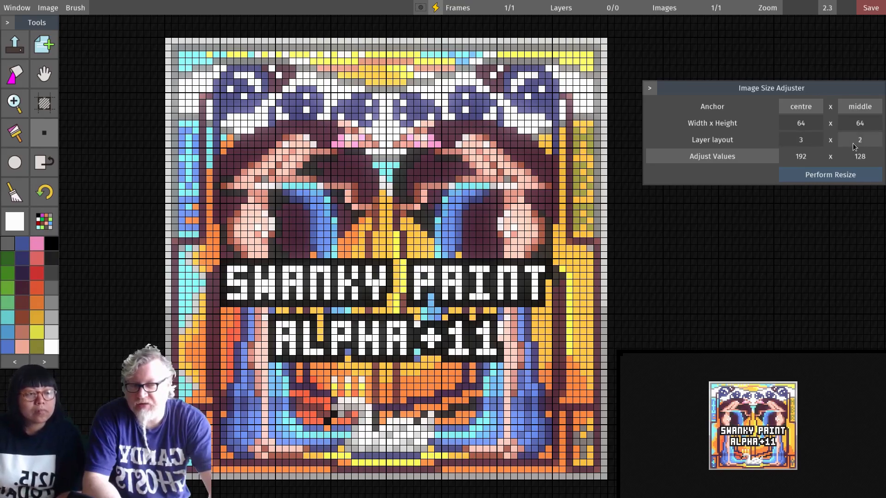
{"action": "left_click", "coordinate": [810, 174]}
{"action": "scroll", "coordinate": [646, 188], "scroll_direction": "down", "scroll_amount": 4}
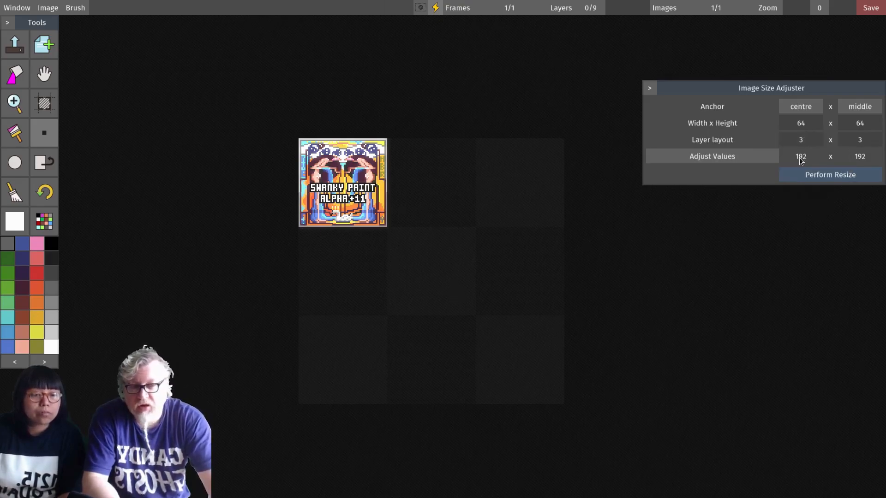
{"action": "scroll", "coordinate": [868, 141], "scroll_direction": "down", "scroll_amount": 2}
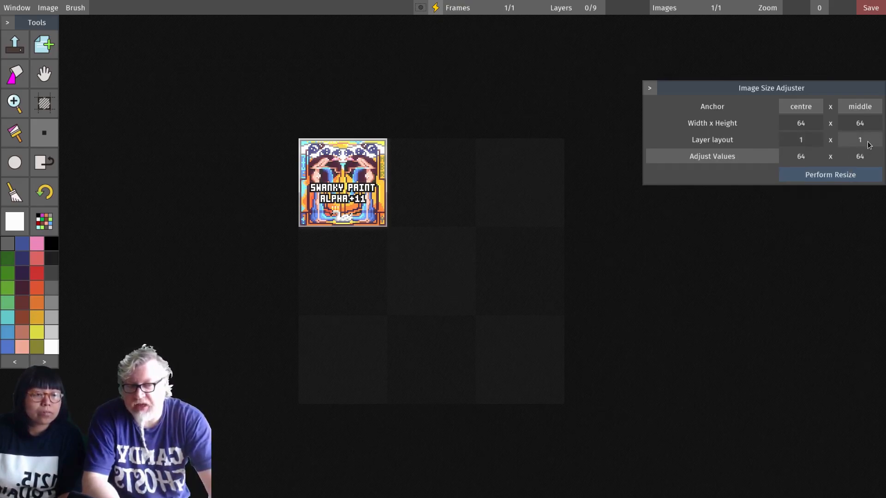
{"action": "left_click", "coordinate": [840, 177]}
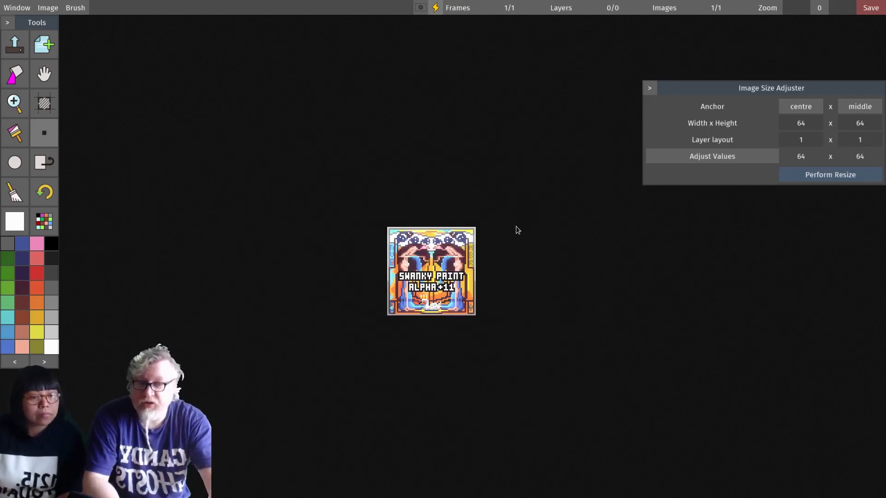
Step: Resize the image to a 2 x 2 layer layout, and crop its layers to 32 x 32 using the centre/middle anchor
{"action": "left_click", "coordinate": [813, 140]}
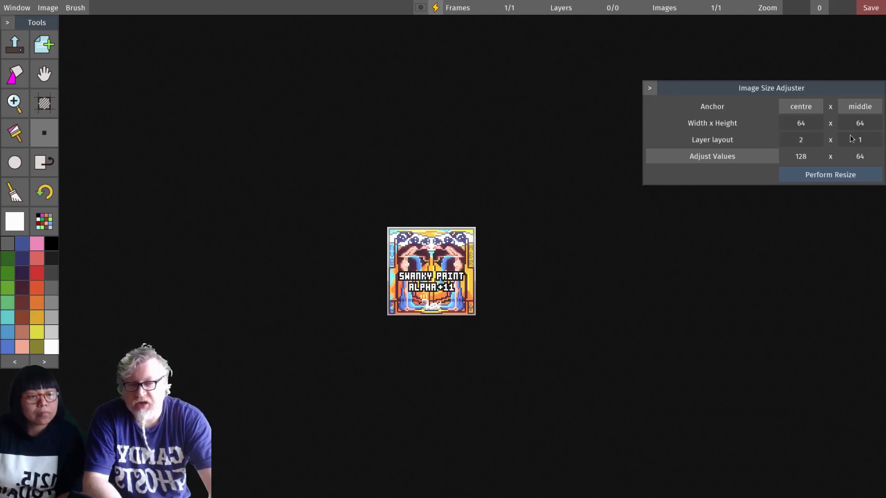
{"action": "left_click", "coordinate": [858, 175]}
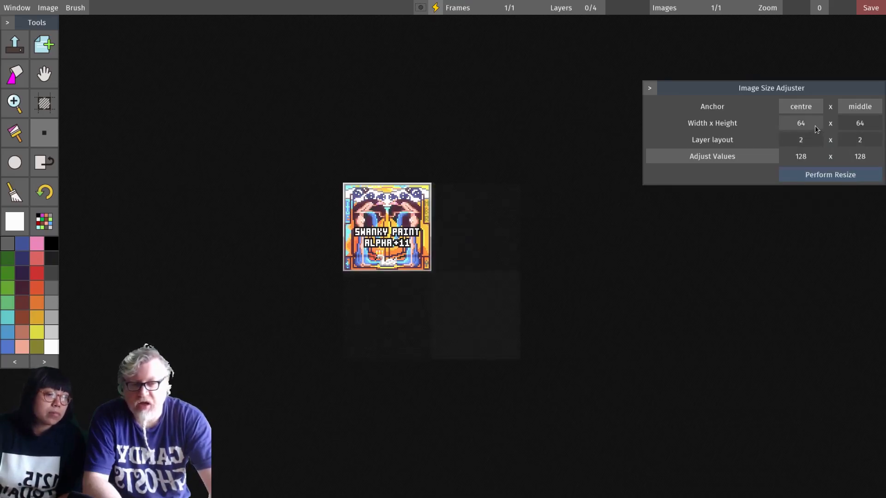
{"action": "left_click_drag", "start_coordinate": [815, 126], "coordinate": [785, 126]}
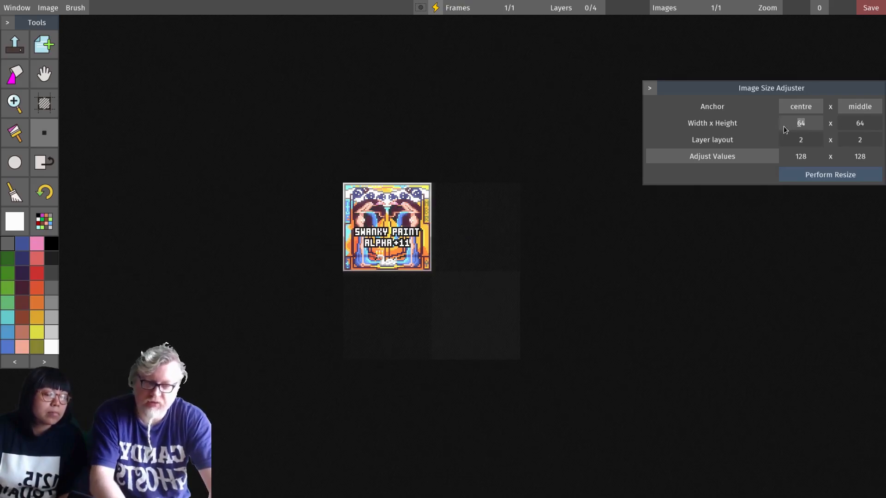
{"action": "type", "text": "32"}
{"action": "double_click", "coordinate": [853, 125]}
{"action": "type", "text": "32"}
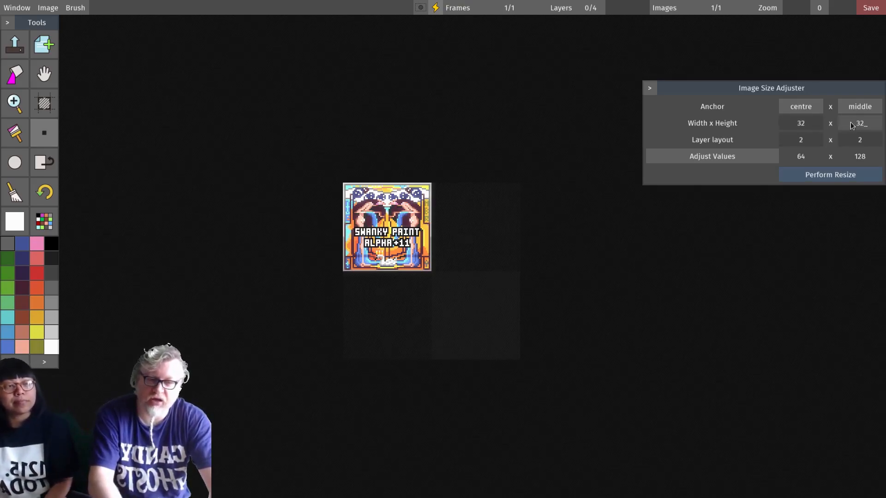
{"action": "mouse_move", "coordinate": [800, 109]}
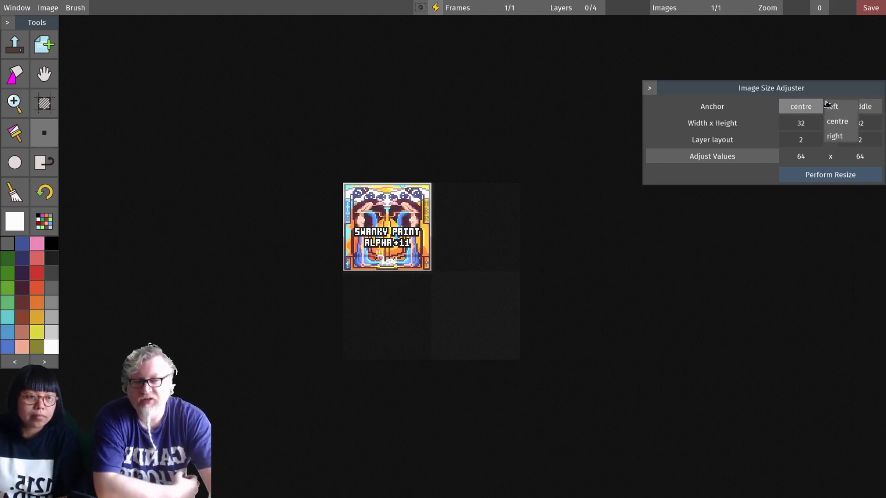
{"action": "mouse_move", "coordinate": [766, 158]}
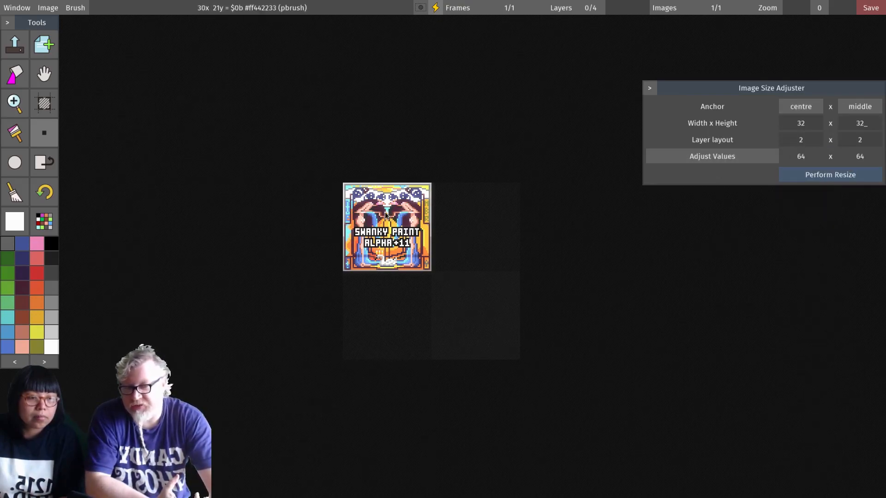
{"action": "left_click", "coordinate": [851, 178]}
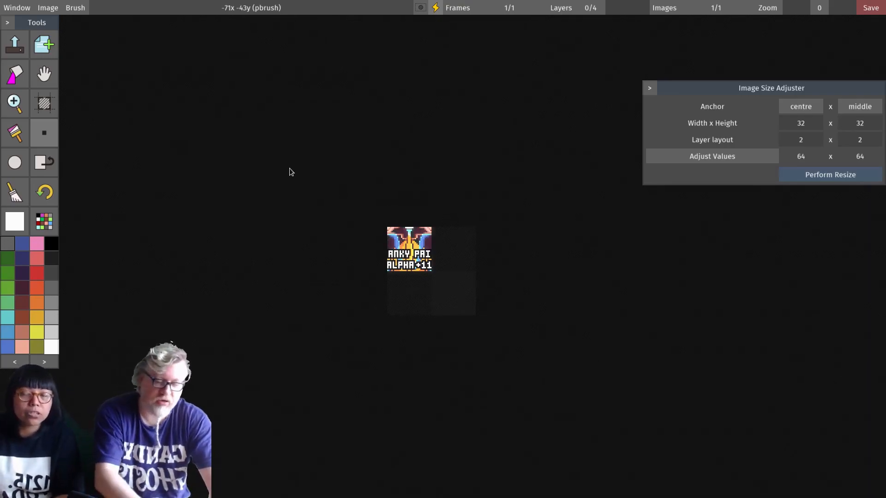
Step: Load gramaphone.png from the alpha11 folder
{"action": "key", "text": "ctrl+o"}
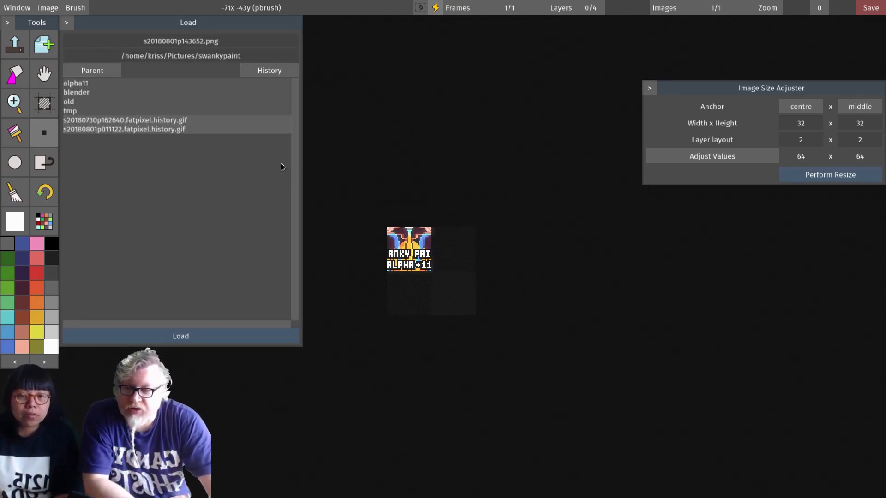
{"action": "left_click", "coordinate": [81, 84]}
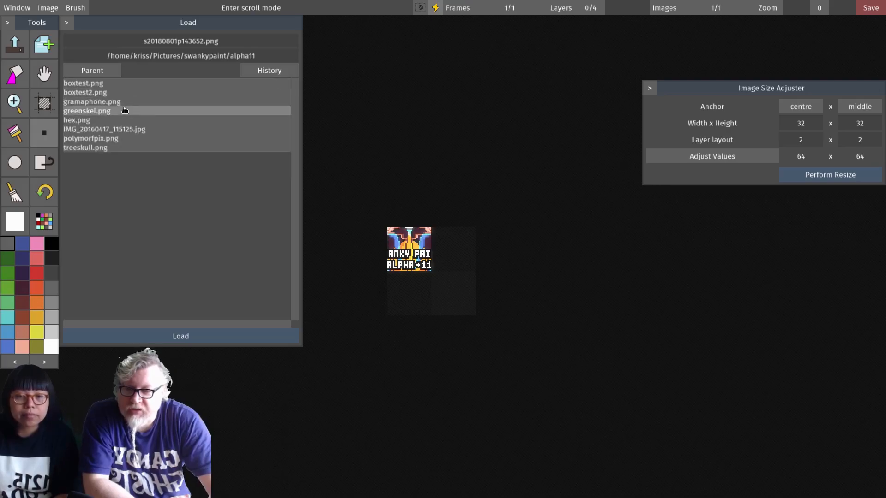
{"action": "left_click", "coordinate": [126, 103]}
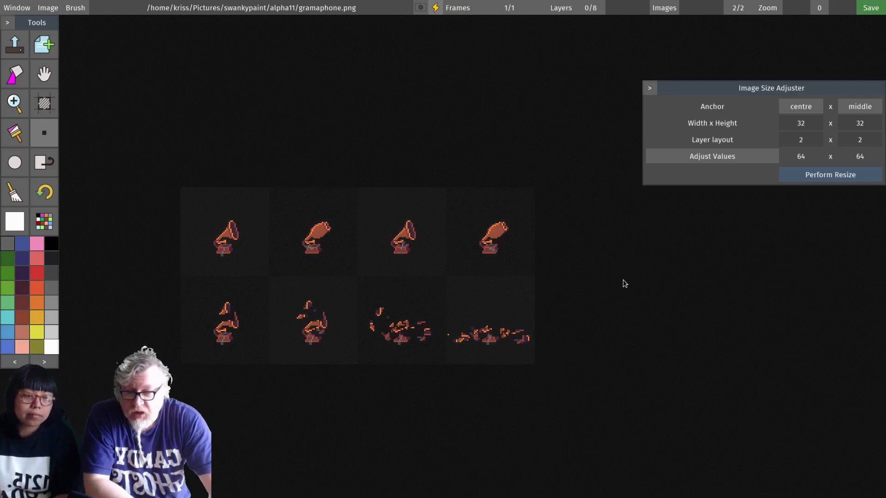
Step: Reset the size adjuster's values to match the loaded gramophone sprite sheet
{"action": "scroll", "coordinate": [623, 283], "scroll_direction": "up", "scroll_amount": 1}
{"action": "left_click_drag", "start_coordinate": [863, 437], "coordinate": [798, 427]}
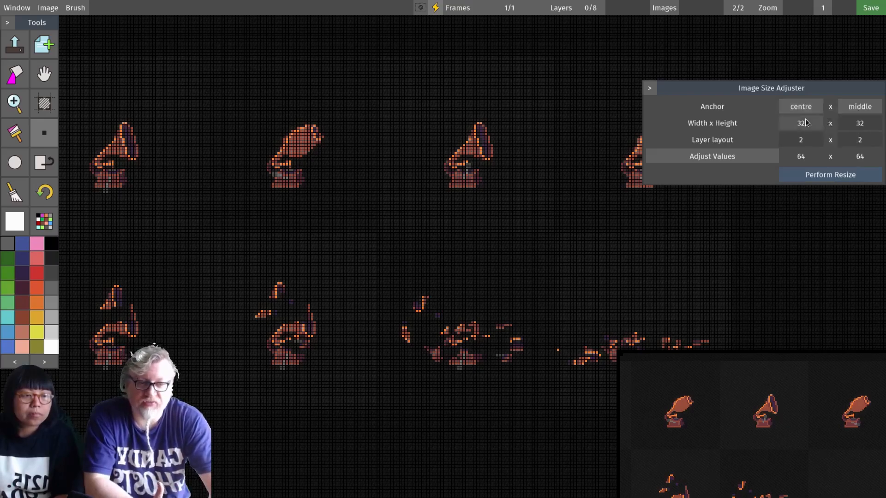
{"action": "left_click", "coordinate": [763, 155]}
{"action": "left_click", "coordinate": [802, 158]}
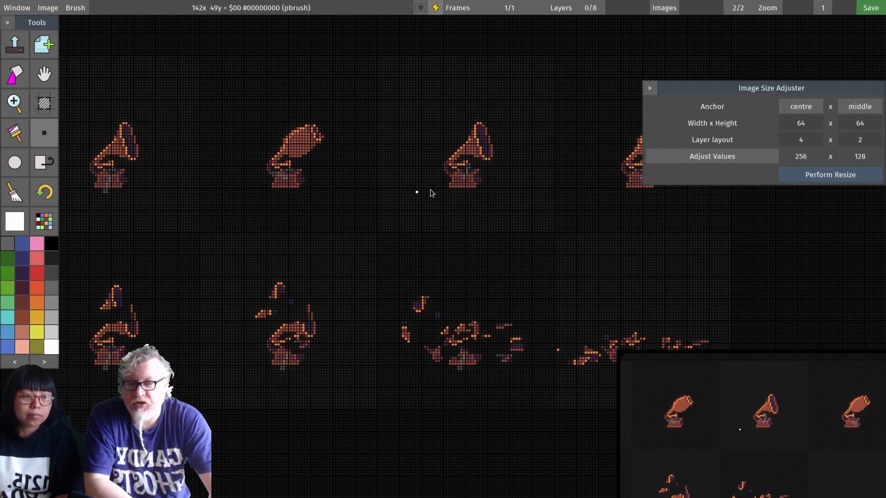
{"action": "left_click", "coordinate": [484, 178]}
{"action": "key", "text": "ctrl+z"}
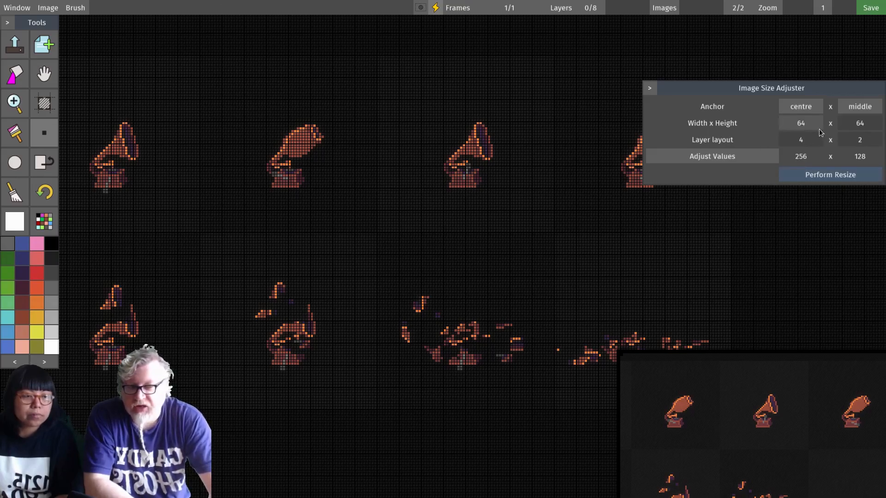
Step: Halve the layer size of the gramophone sheet to 32 x 32 with the Half Size preset, and perform the resize
{"action": "mouse_move", "coordinate": [766, 157]}
{"action": "left_click", "coordinate": [803, 187]}
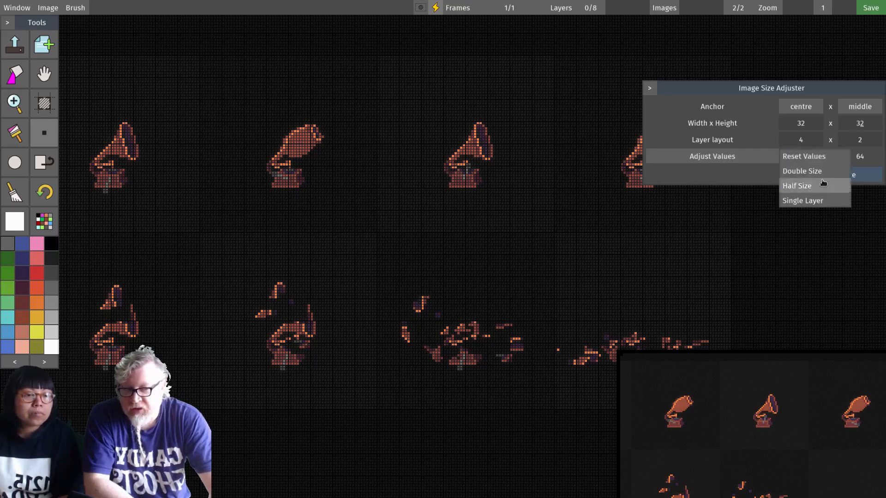
{"action": "left_click", "coordinate": [831, 175]}
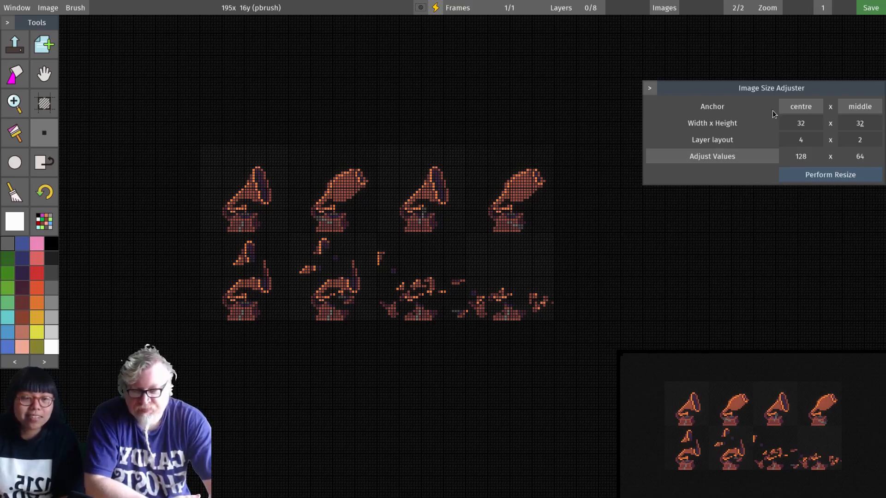
Step: Try resizing the gramophone sheet to a single layer of 60 x 59, and undo that resize
{"action": "left_click", "coordinate": [772, 155]}
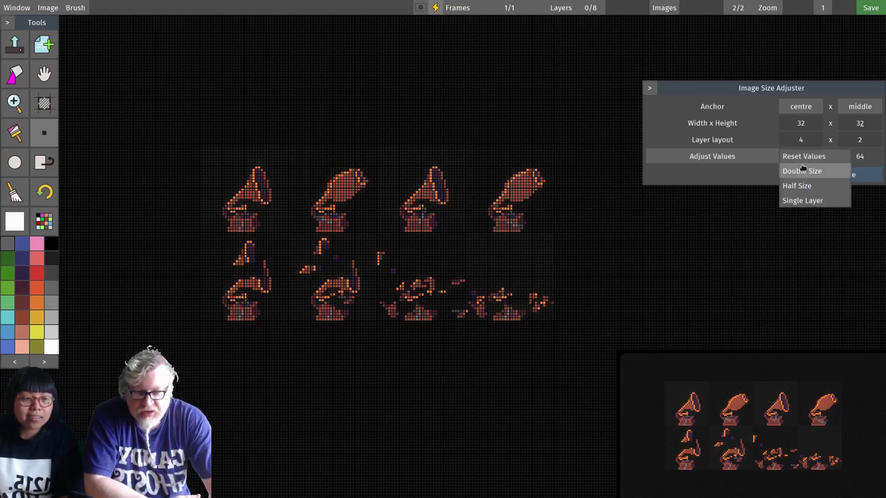
{"action": "left_click", "coordinate": [818, 203]}
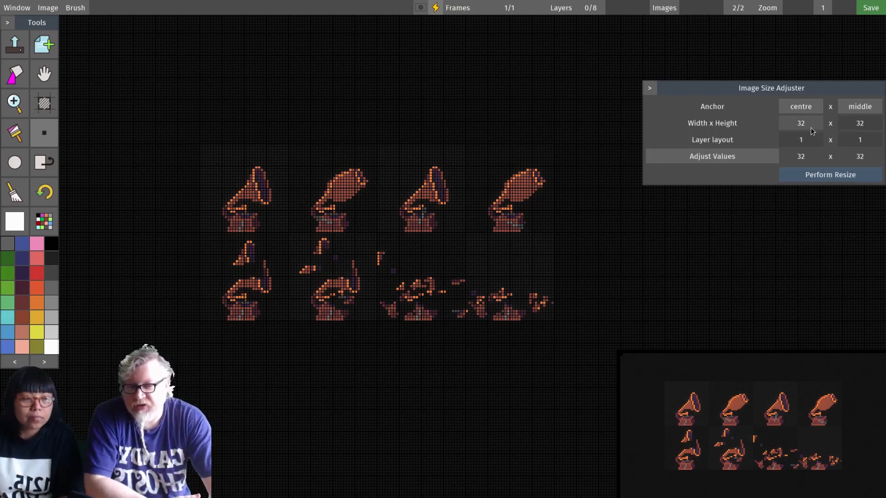
{"action": "scroll", "coordinate": [810, 126], "scroll_direction": "up", "scroll_amount": 20}
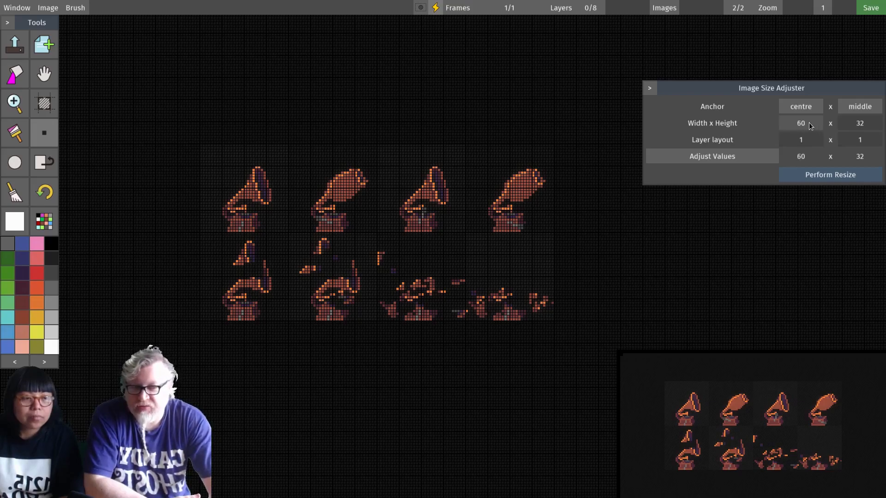
{"action": "scroll", "coordinate": [860, 128], "scroll_direction": "up", "scroll_amount": 8}
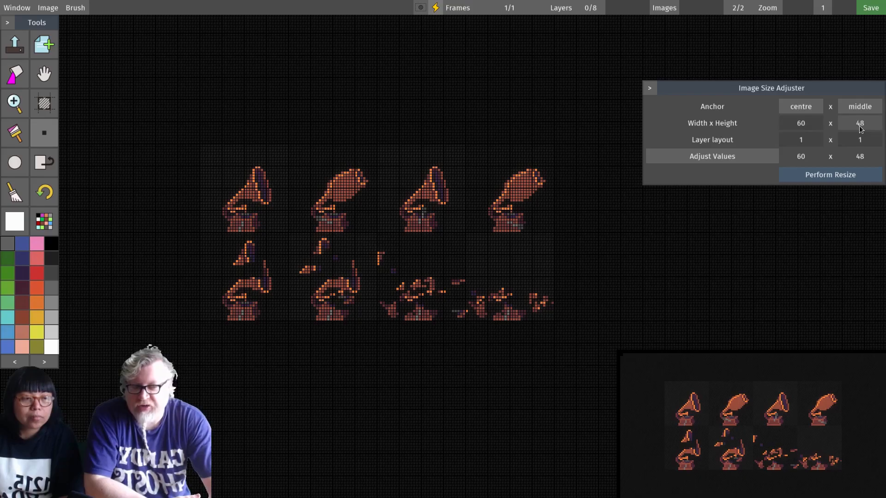
{"action": "scroll", "coordinate": [861, 129], "scroll_direction": "up", "scroll_amount": 11}
{"action": "left_click", "coordinate": [741, 161]}
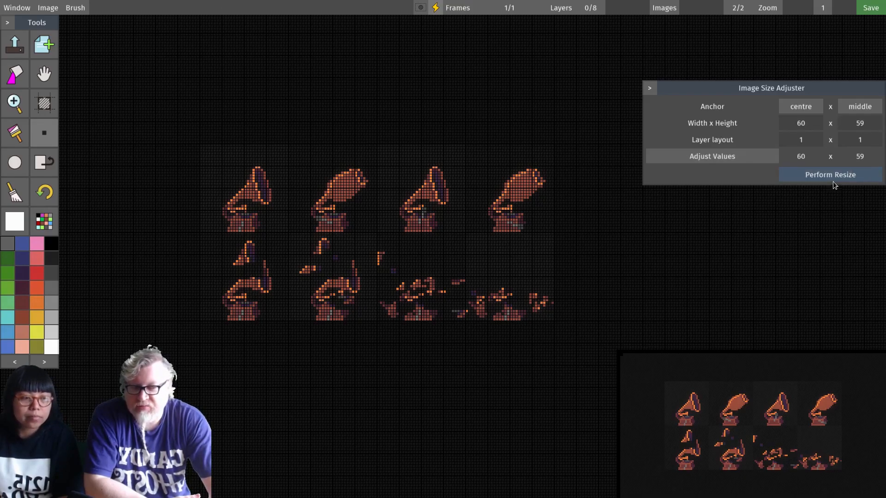
{"action": "left_click", "coordinate": [834, 180]}
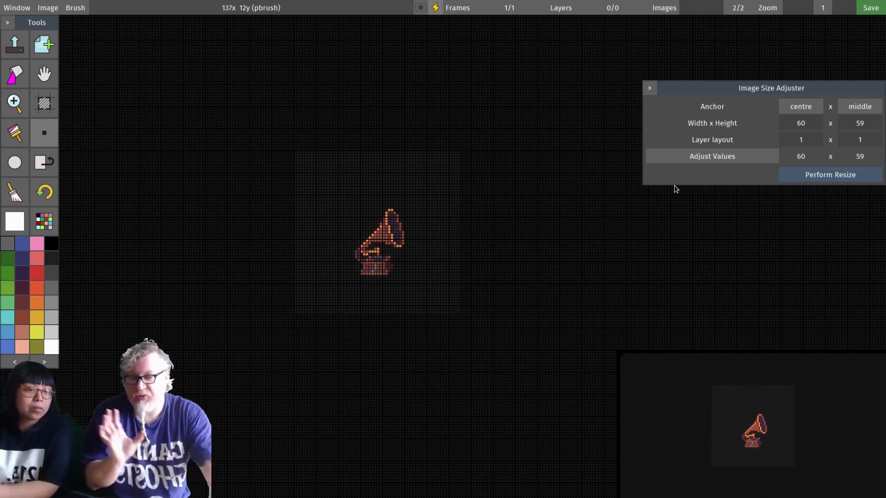
{"action": "key", "text": "ctrl+z"}
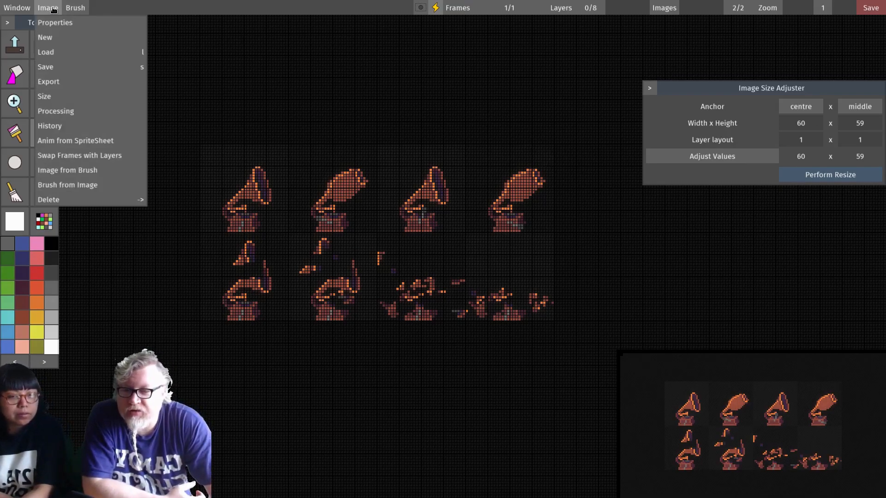
Step: Open the image layers properties, and reset the layer layout values to match the gramophone sheet
{"action": "mouse_move", "coordinate": [567, 14]}
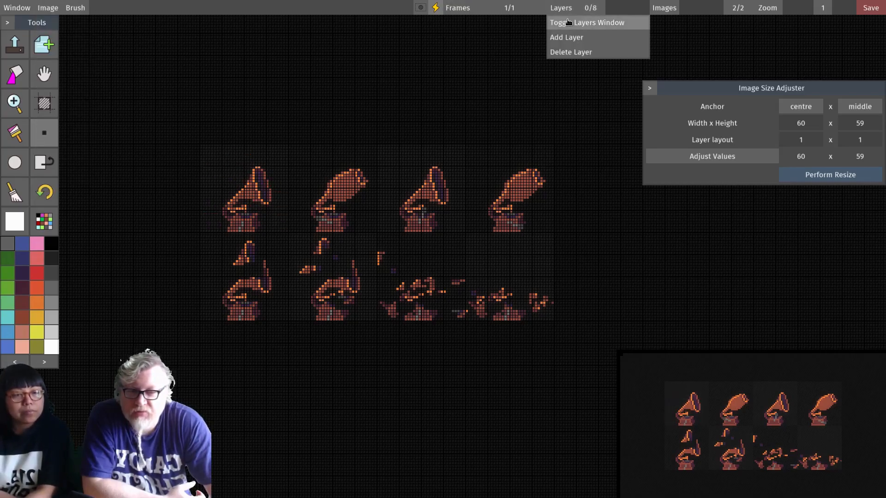
{"action": "left_click", "coordinate": [567, 22]}
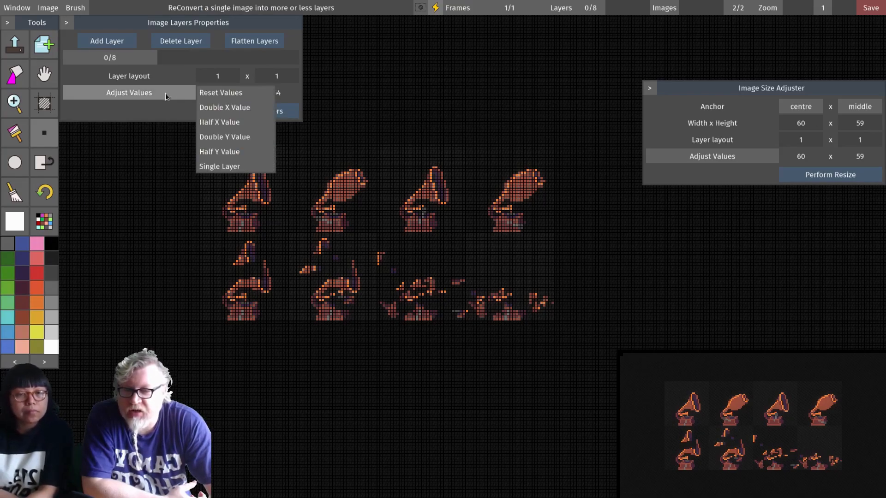
{"action": "left_click", "coordinate": [220, 92]}
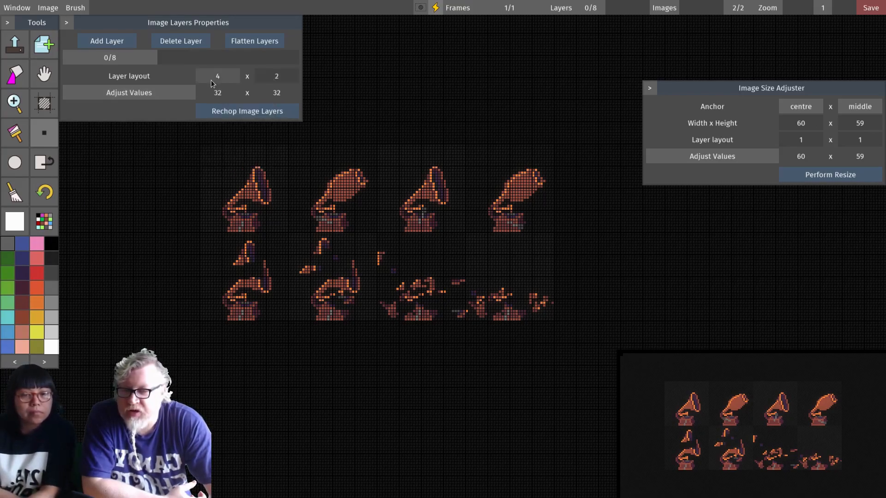
Step: Set the layer layout to 1 x 1, and rechop the gramophone sheet into one layer
{"action": "left_click", "coordinate": [230, 77]}
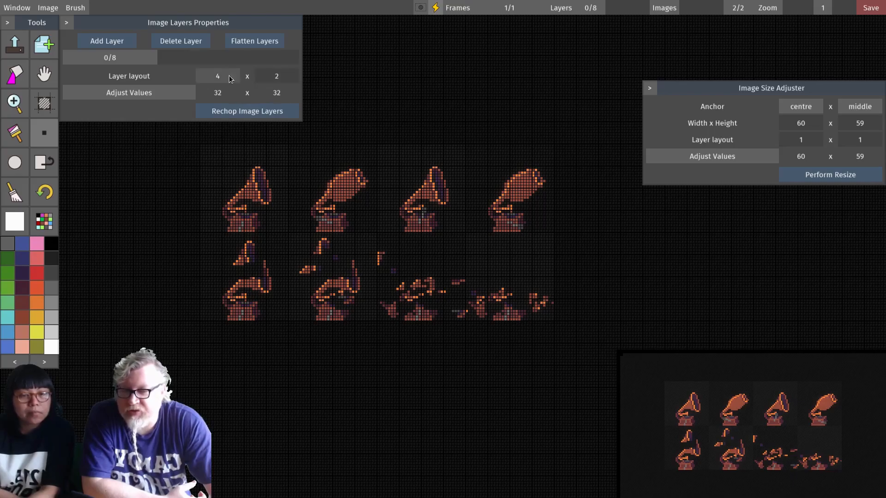
{"action": "key", "text": "BackSpace"}
{"action": "type", "text": "1"}
{"action": "scroll", "coordinate": [270, 79], "scroll_direction": "down", "scroll_amount": 1}
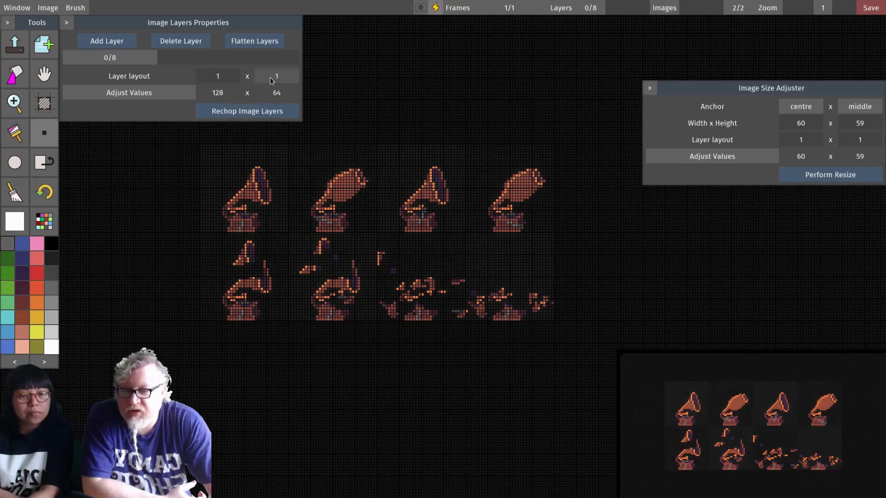
{"action": "left_click", "coordinate": [242, 112]}
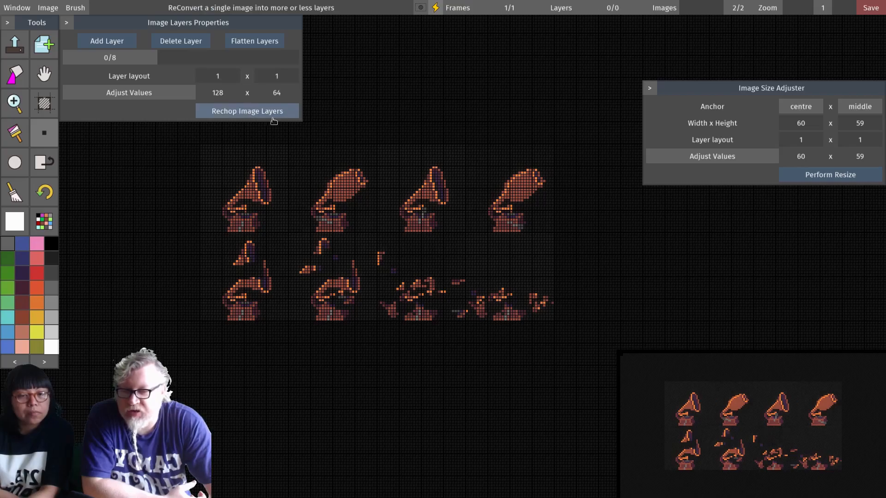
Step: Reset the size adjuster's values to match the gramophone sheet, and set the width to 71
{"action": "right_click", "coordinate": [823, 153]}
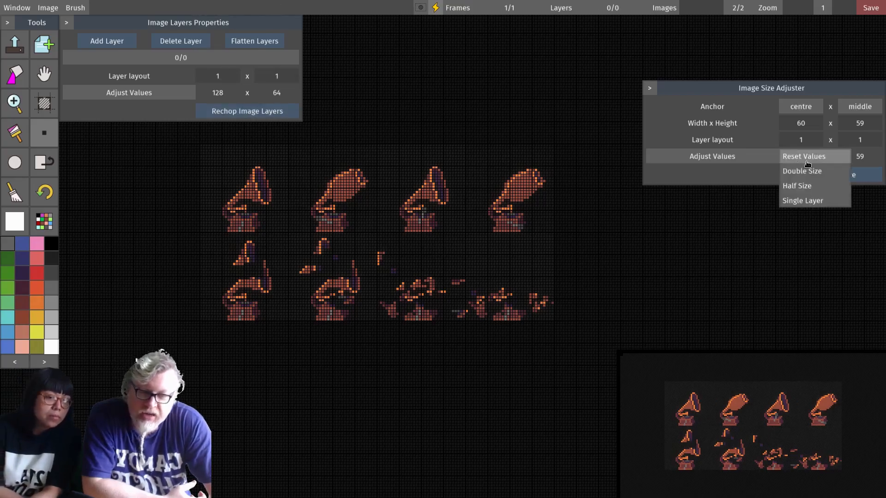
{"action": "left_click", "coordinate": [821, 156]}
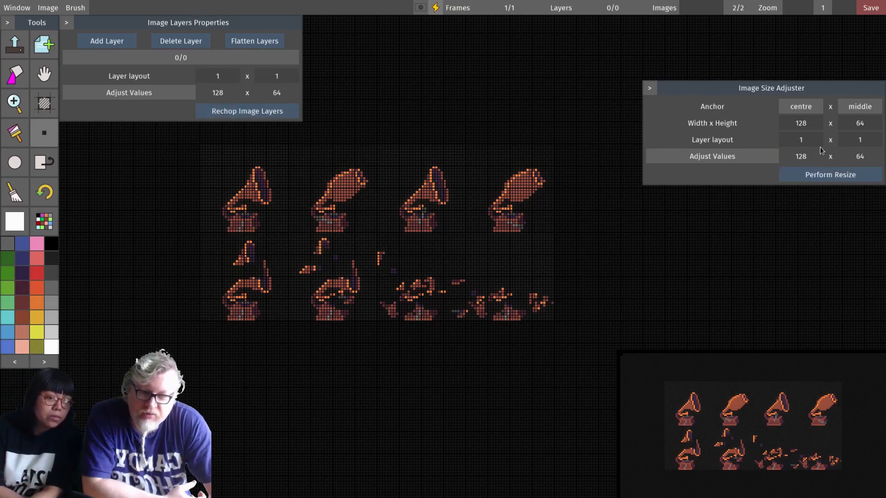
{"action": "left_click", "coordinate": [803, 125]}
{"action": "type", "text": "94"}
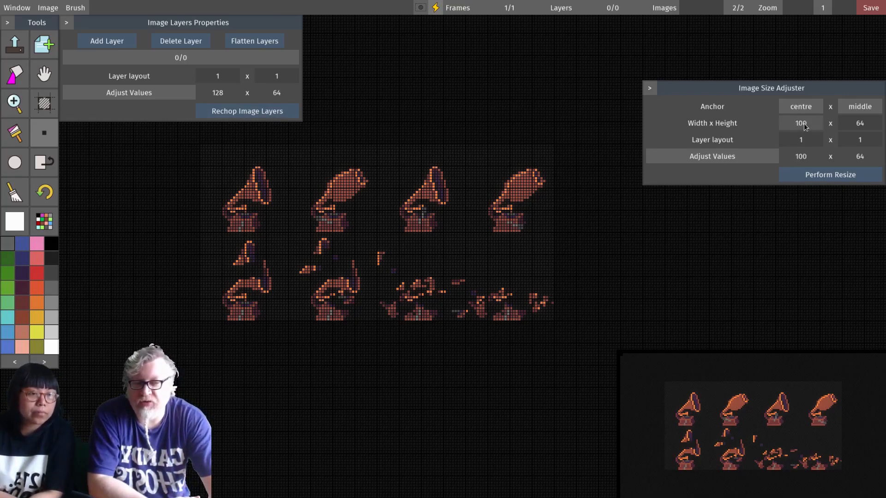
{"action": "key", "text": "BackSpace"}
{"action": "key", "text": "BackSpace"}
{"action": "type", "text": "71"}
Step: Set the height to 48, try resizing the gramophone sheet, and undo that resize
{"action": "left_click", "coordinate": [856, 126]}
{"action": "type", "text": "53"}
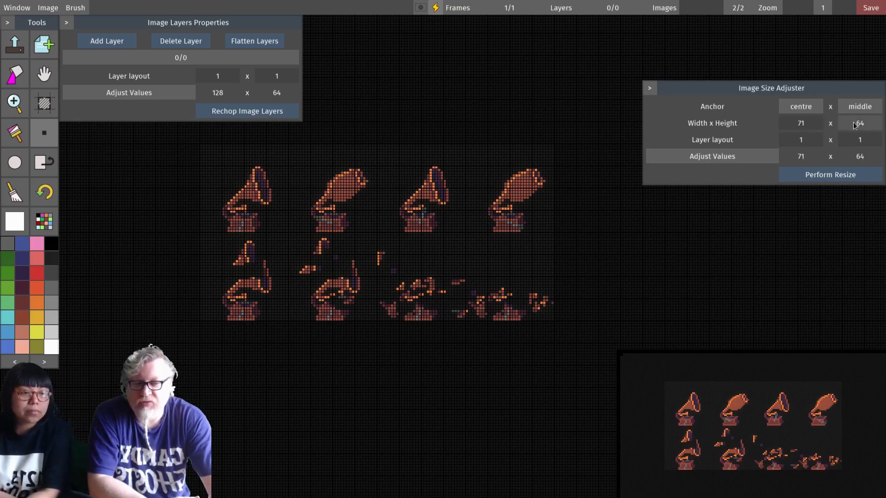
{"action": "key", "text": "BackSpace"}
{"action": "key", "text": "BackSpace"}
{"action": "type", "text": "48"}
{"action": "left_click", "coordinate": [839, 175]}
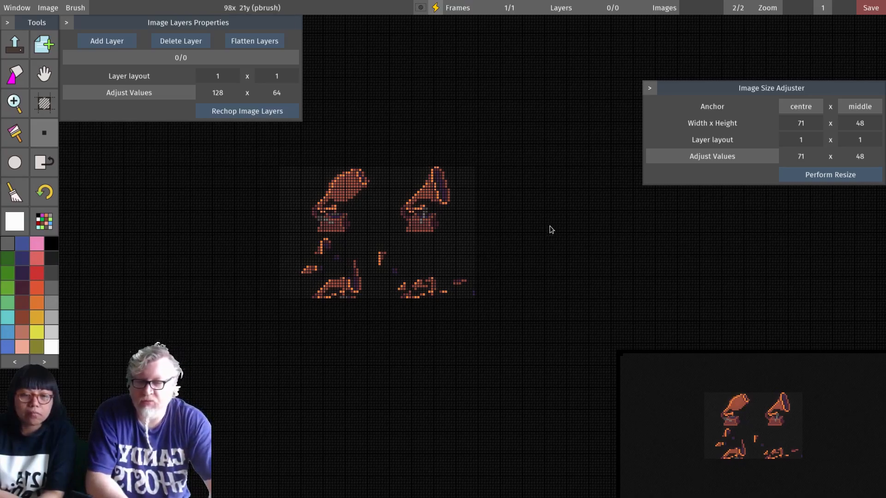
{"action": "key", "text": "ctrl+z"}
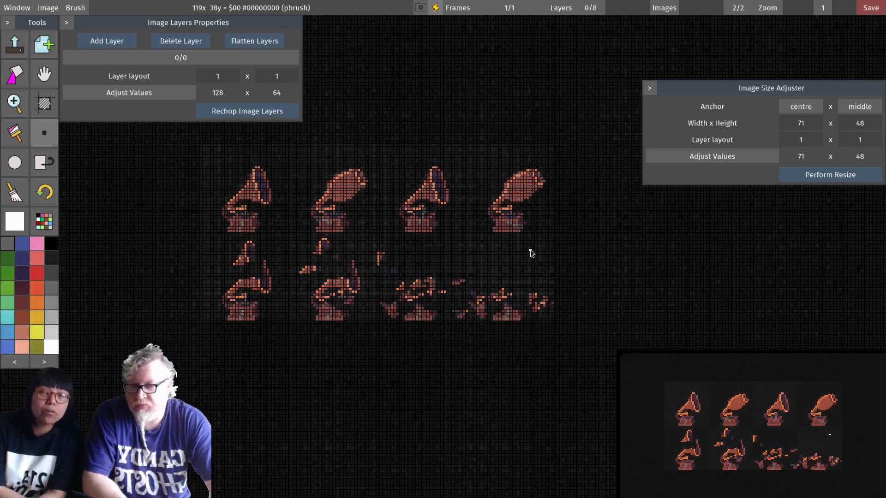
{"action": "scroll", "coordinate": [457, 220], "scroll_direction": "up", "scroll_amount": 3}
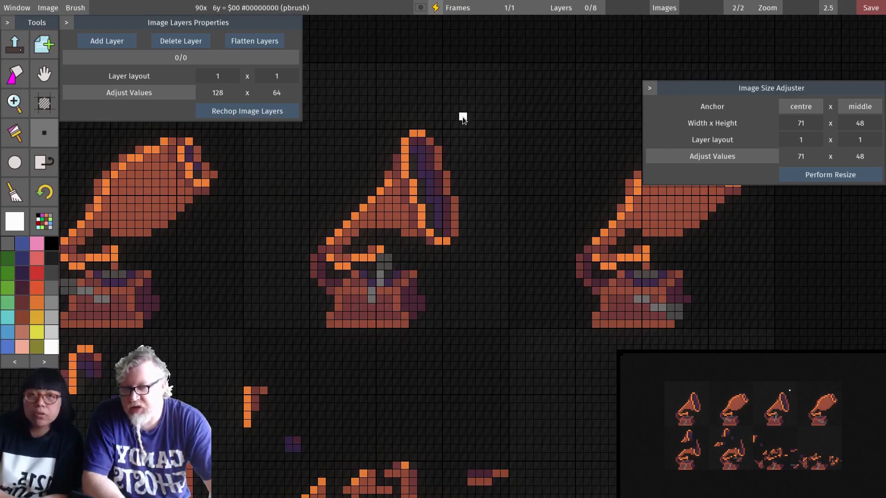
{"action": "mouse_move", "coordinate": [757, 409]}
{"action": "left_mouse_down"}
{"action": "mouse_move", "coordinate": [718, 389]}
{"action": "mouse_move", "coordinate": [810, 468]}
{"action": "mouse_move", "coordinate": [879, 422]}
{"action": "mouse_move", "coordinate": [778, 456]}
{"action": "left_mouse_up"}
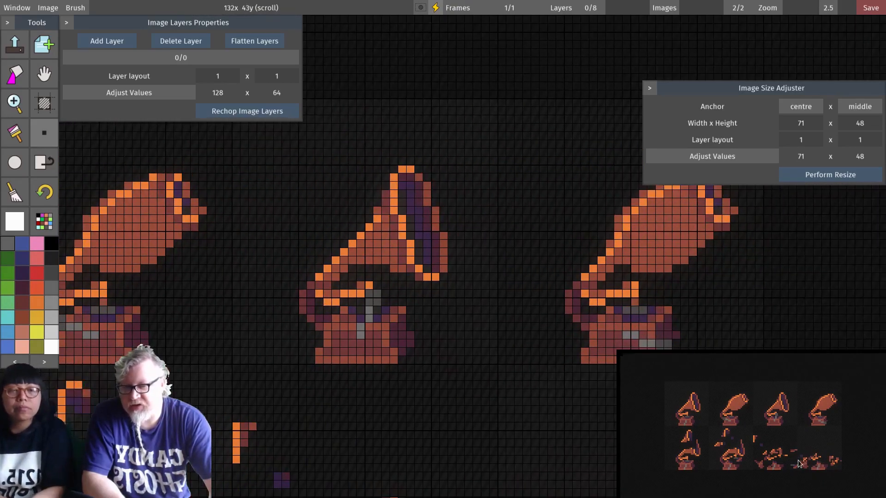
{"action": "left_click", "coordinate": [211, 109]}
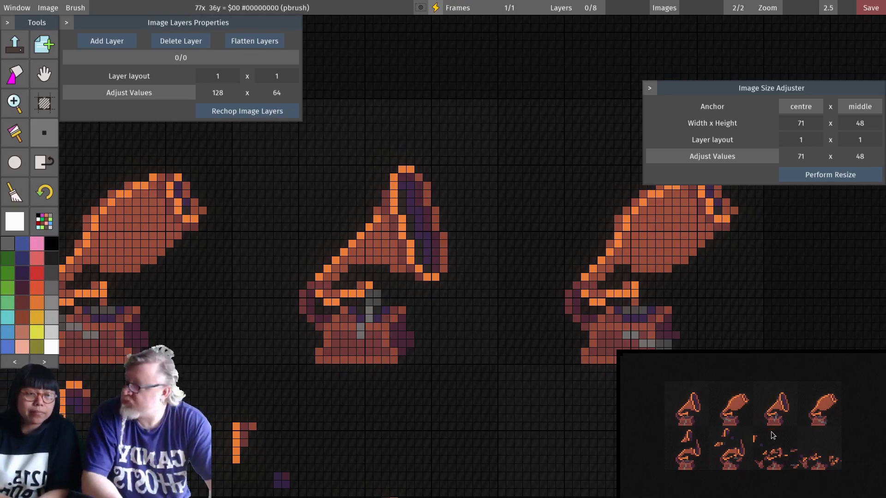
{"action": "left_click_drag", "start_coordinate": [791, 447], "coordinate": [818, 437]}
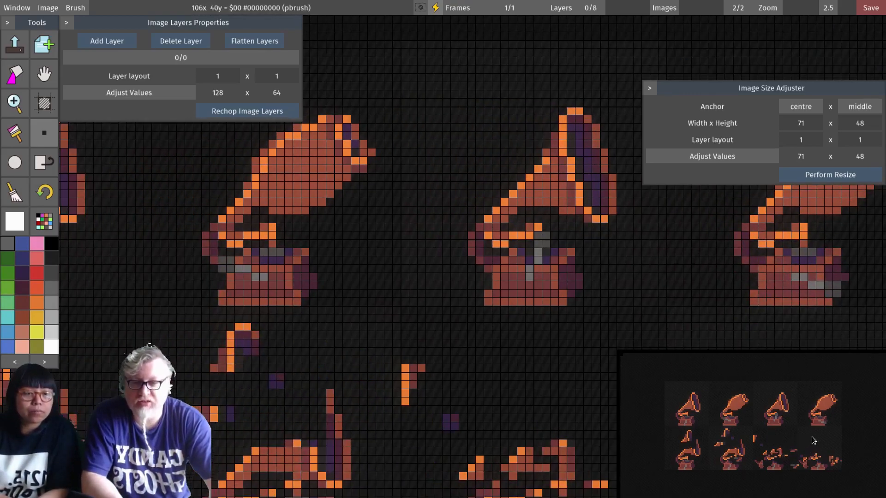
Step: Hide the image layers properties and size adjuster windows, and open the image properties
{"action": "left_click", "coordinate": [66, 23]}
{"action": "left_click", "coordinate": [89, 26]}
{"action": "left_click", "coordinate": [649, 88]}
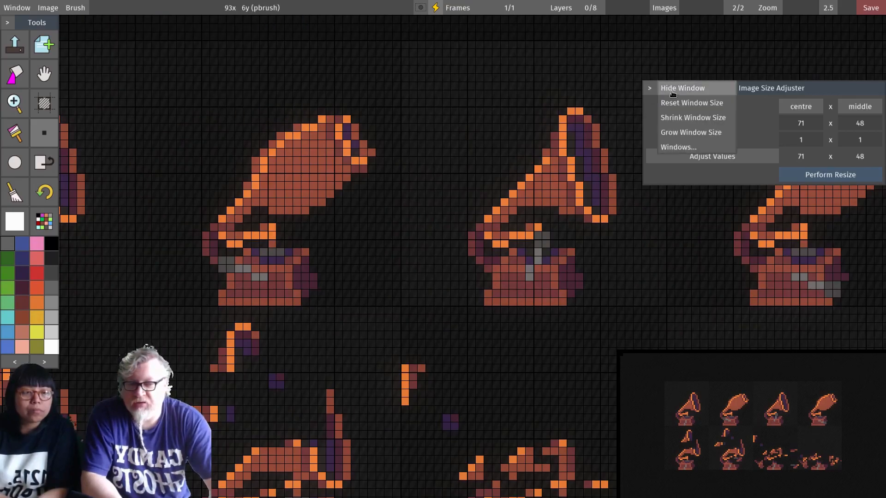
{"action": "left_click", "coordinate": [664, 88]}
{"action": "mouse_move", "coordinate": [50, 6]}
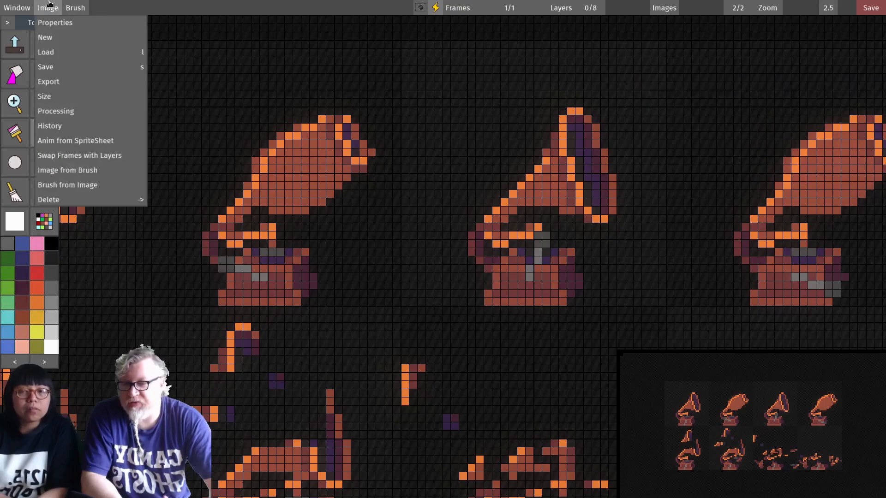
{"action": "left_click", "coordinate": [53, 24]}
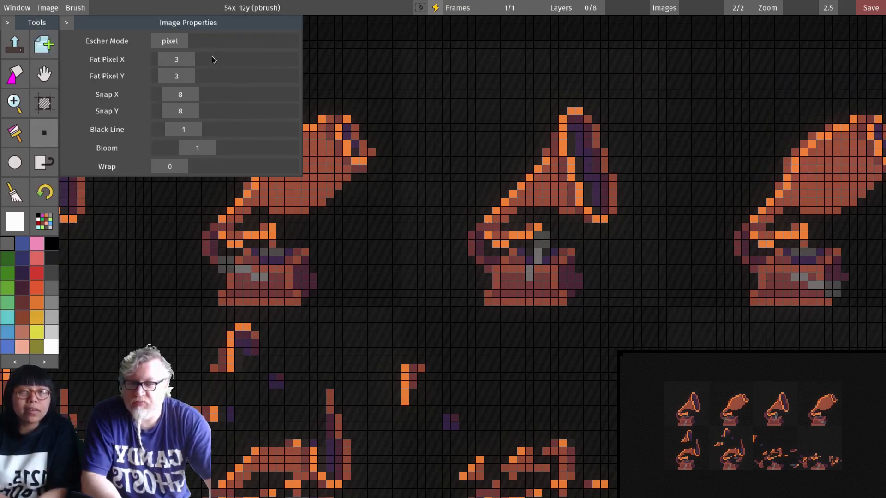
{"action": "left_click_drag", "start_coordinate": [725, 424], "coordinate": [741, 424]}
{"action": "scroll", "coordinate": [740, 423], "scroll_direction": "down", "scroll_amount": 3}
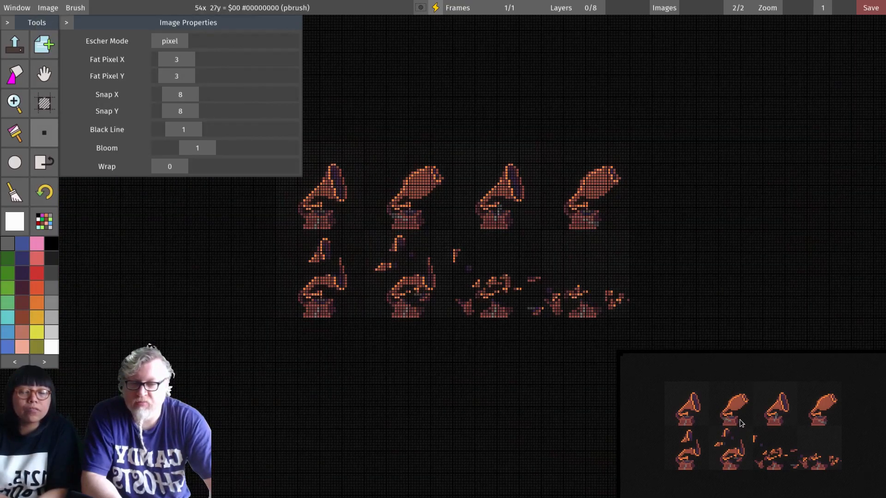
{"action": "scroll", "coordinate": [741, 424], "scroll_direction": "up", "scroll_amount": 2}
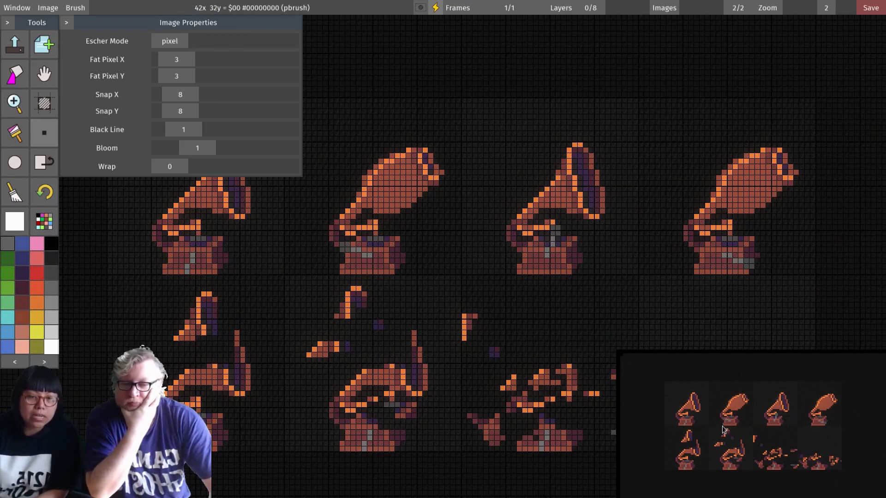
{"action": "scroll", "coordinate": [733, 429], "scroll_direction": "down", "scroll_amount": 2}
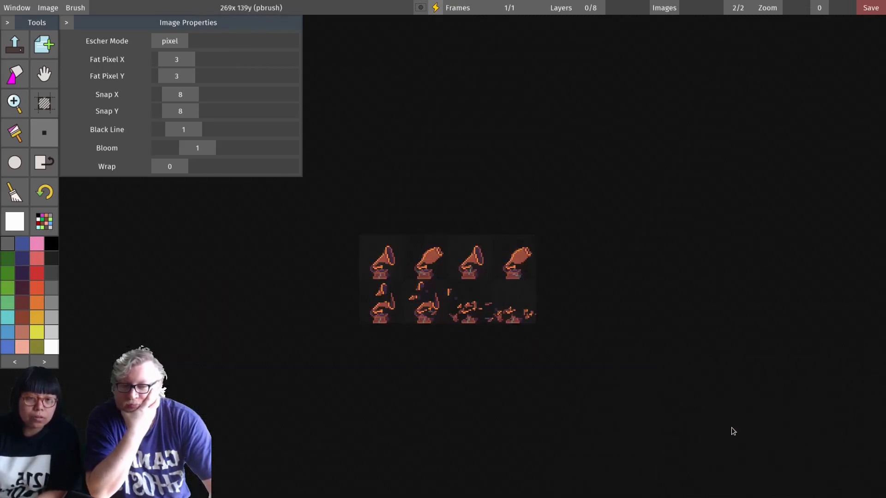
{"action": "scroll", "coordinate": [733, 430], "scroll_direction": "up", "scroll_amount": 1}
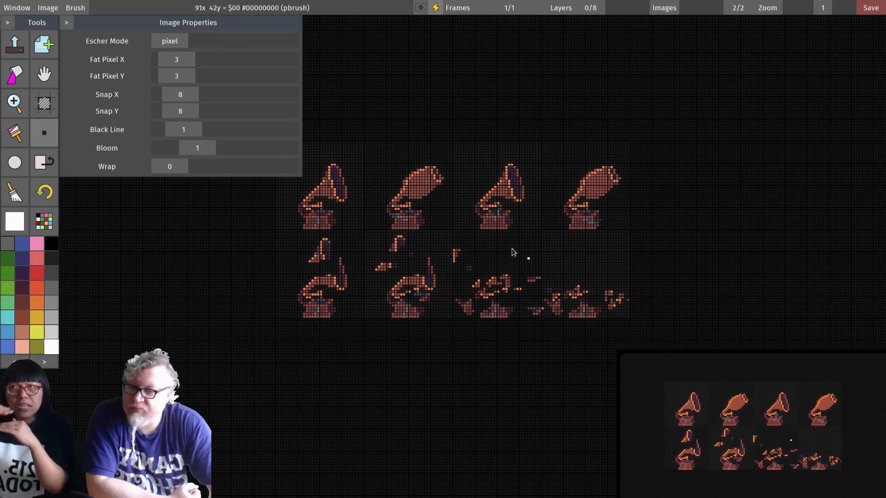
Step: Set both Fat Pixel X and Fat Pixel Y to 4, and set Snap X to 10
{"action": "left_click_drag", "start_coordinate": [181, 61], "coordinate": [203, 64]}
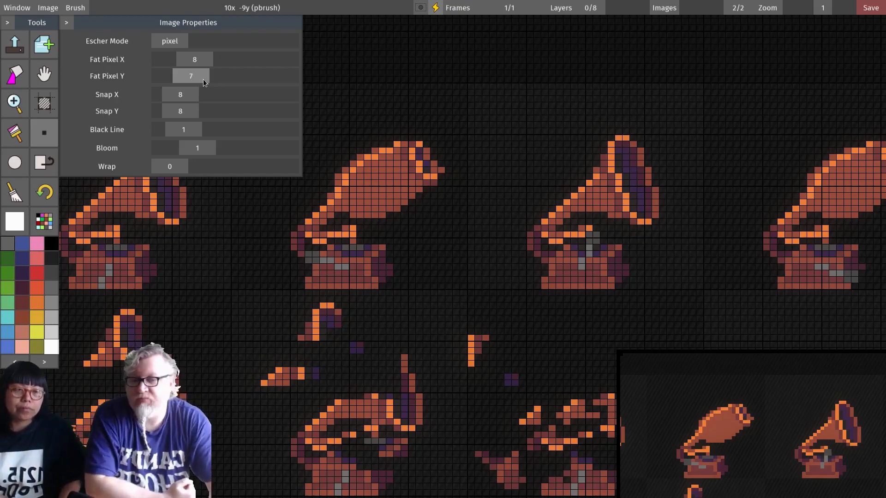
{"action": "left_click_drag", "start_coordinate": [203, 79], "coordinate": [186, 62]}
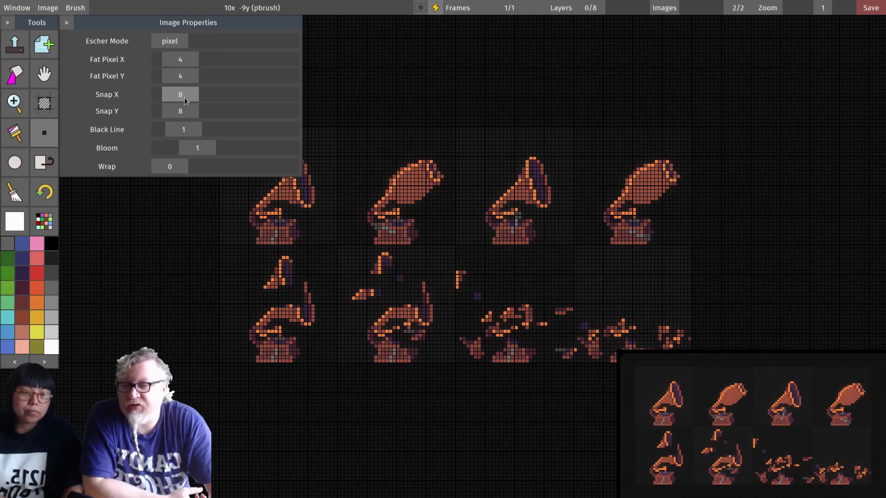
{"action": "mouse_move", "coordinate": [193, 96]}
{"action": "left_mouse_down"}
{"action": "mouse_move", "coordinate": [205, 96]}
{"action": "mouse_move", "coordinate": [196, 93]}
{"action": "left_mouse_up"}
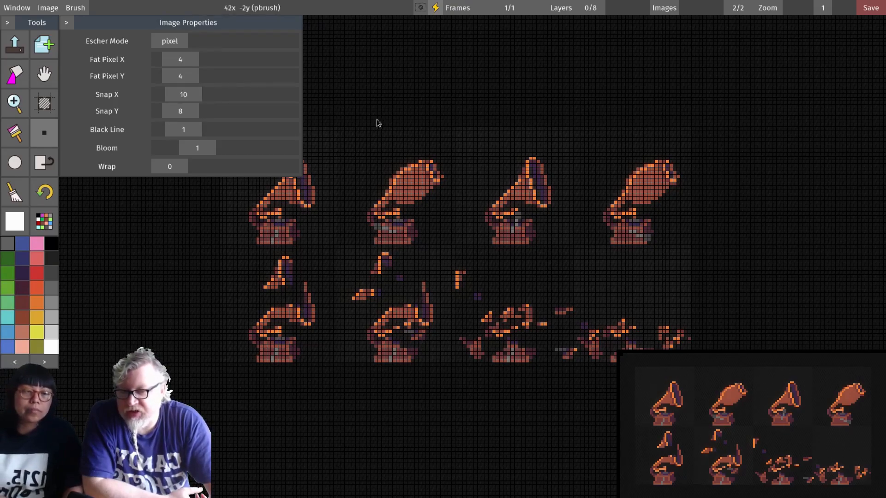
Step: Try a Black Line value of 5 and return it to 1, and set Bloom to 3.1875
{"action": "left_click_drag", "start_coordinate": [195, 137], "coordinate": [257, 137]}
{"action": "scroll", "coordinate": [530, 228], "scroll_direction": "up", "scroll_amount": 3}
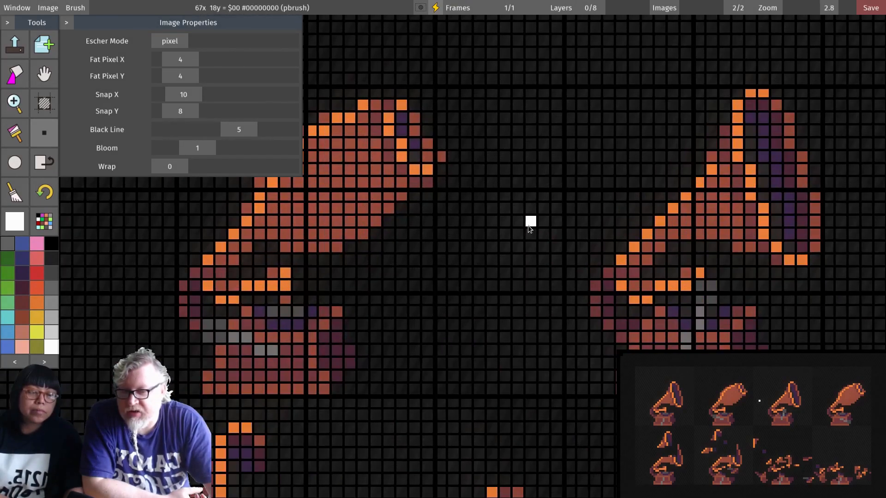
{"action": "scroll", "coordinate": [528, 225], "scroll_direction": "up", "scroll_amount": 1}
{"action": "left_click_drag", "start_coordinate": [206, 147], "coordinate": [295, 161]}
{"action": "left_click_drag", "start_coordinate": [236, 140], "coordinate": [190, 135]}
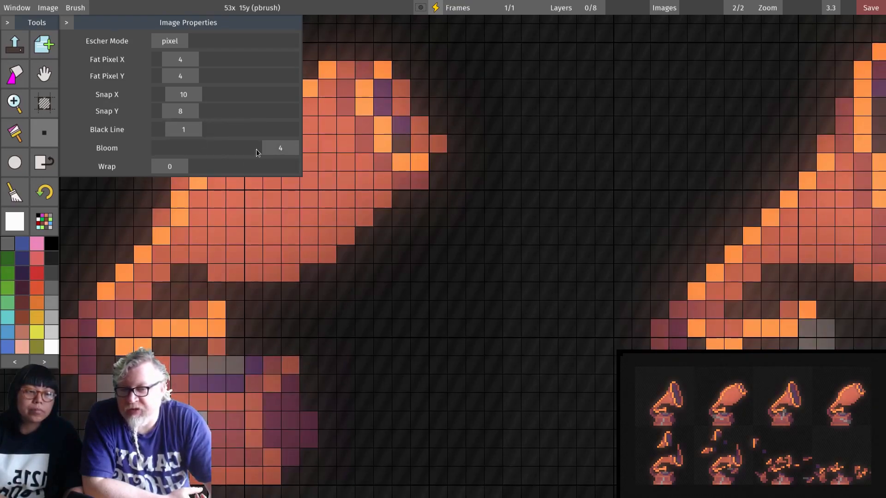
{"action": "left_click_drag", "start_coordinate": [274, 147], "coordinate": [253, 149]}
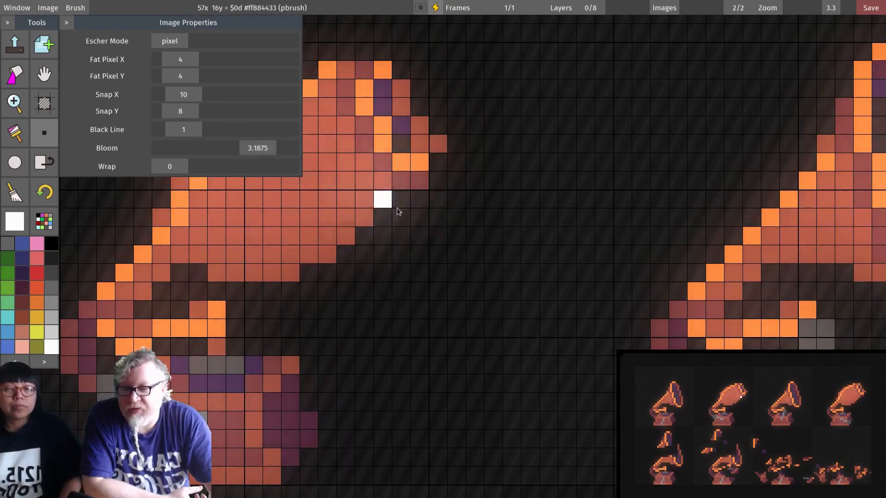
Step: Try adjusting the Wrap value, and preview the gramophone sheet in the bleed Escher mode
{"action": "scroll", "coordinate": [397, 208], "scroll_direction": "down", "scroll_amount": 4}
{"action": "left_click_drag", "start_coordinate": [172, 169], "coordinate": [207, 171]}
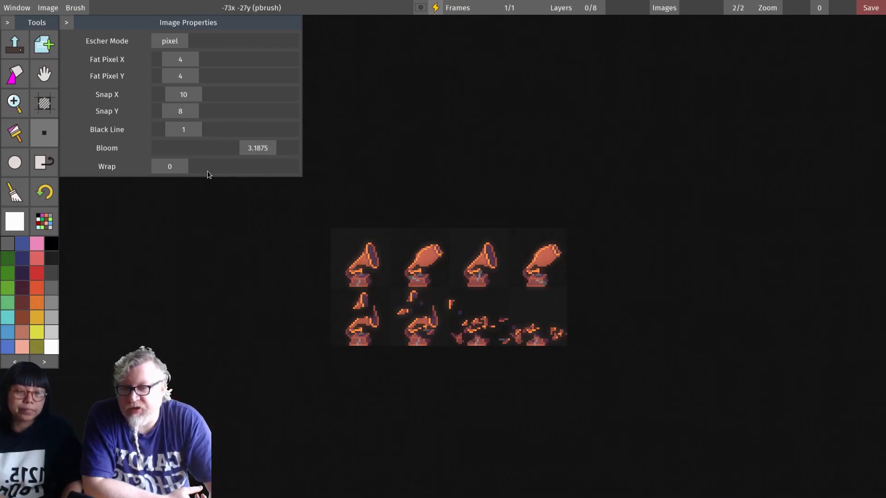
{"action": "left_click_drag", "start_coordinate": [170, 41], "coordinate": [230, 52]}
{"action": "scroll", "coordinate": [509, 308], "scroll_direction": "up", "scroll_amount": 3}
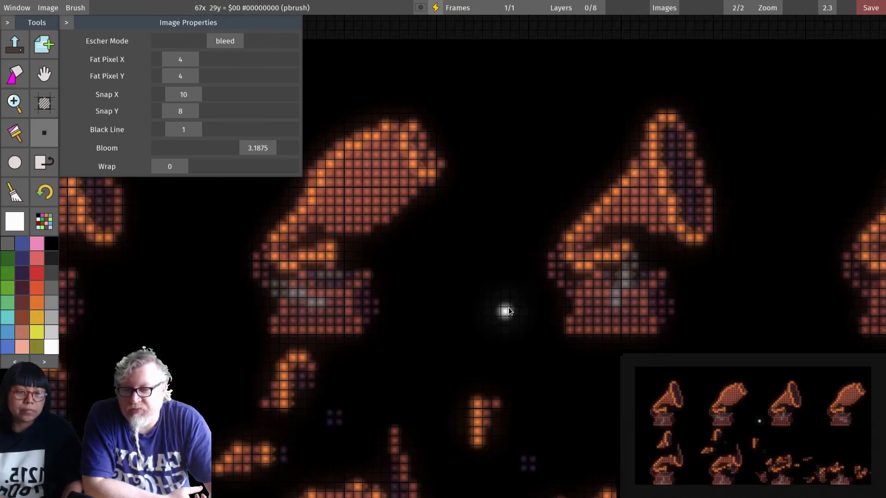
{"action": "scroll", "coordinate": [509, 308], "scroll_direction": "up", "scroll_amount": 2}
{"action": "scroll", "coordinate": [508, 308], "scroll_direction": "down", "scroll_amount": 2}
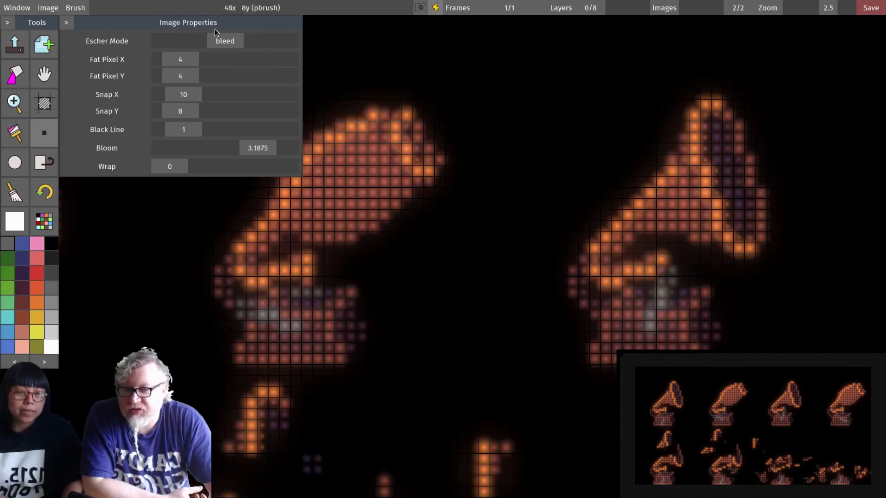
Step: Set the Escher mode to scan and Bloom to 0, and hide the image properties window
{"action": "left_click_drag", "start_coordinate": [213, 37], "coordinate": [192, 46]}
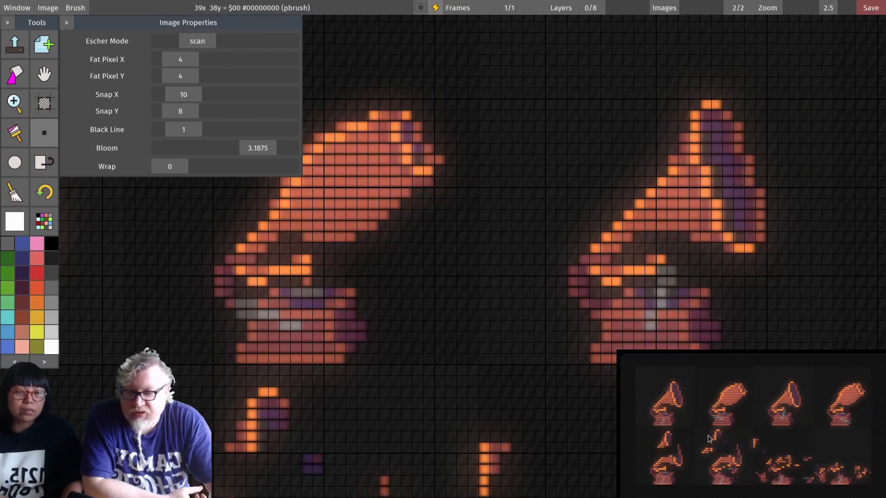
{"action": "left_click_drag", "start_coordinate": [794, 432], "coordinate": [785, 425]}
{"action": "scroll", "coordinate": [784, 426], "scroll_direction": "down", "scroll_amount": 2}
{"action": "scroll", "coordinate": [757, 414], "scroll_direction": "up", "scroll_amount": 2}
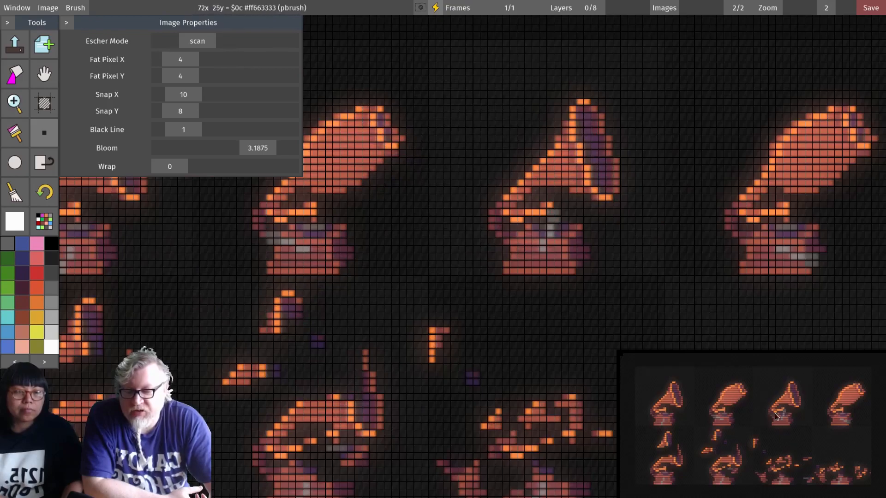
{"action": "left_click_drag", "start_coordinate": [782, 436], "coordinate": [776, 431]}
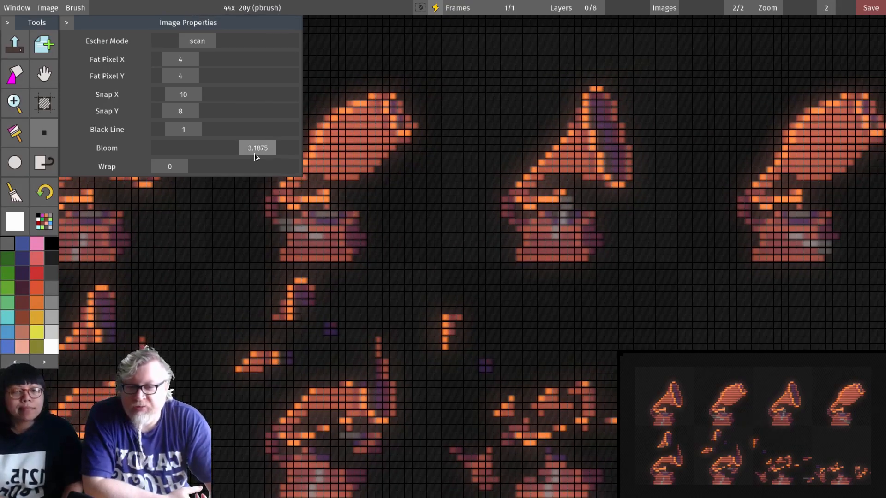
{"action": "left_click_drag", "start_coordinate": [266, 151], "coordinate": [129, 160]}
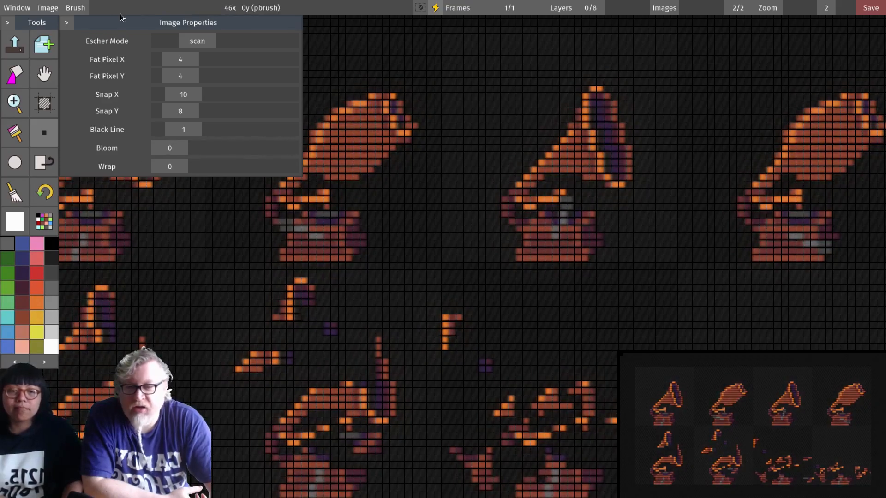
{"action": "left_click", "coordinate": [66, 22]}
{"action": "left_click", "coordinate": [98, 23]}
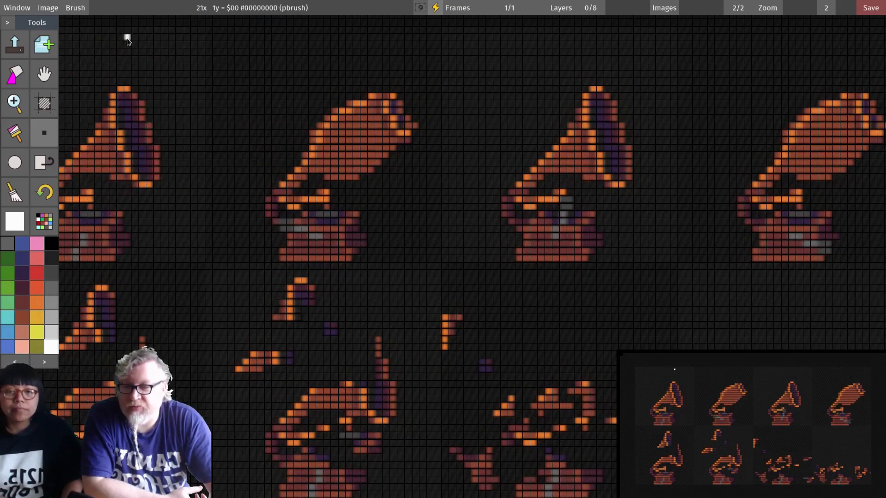
Step: Open the new image settings, and browse the available system presets
{"action": "left_click", "coordinate": [44, 7]}
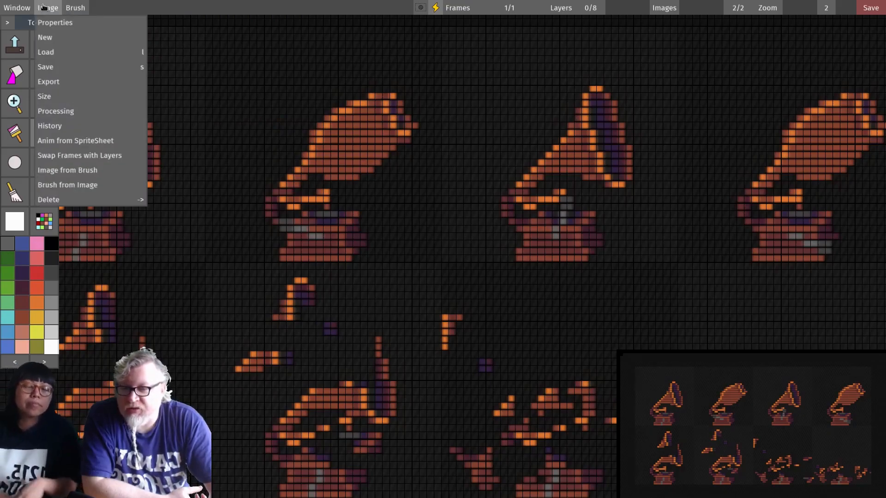
{"action": "left_click", "coordinate": [52, 37]}
{"action": "left_click", "coordinate": [191, 95]}
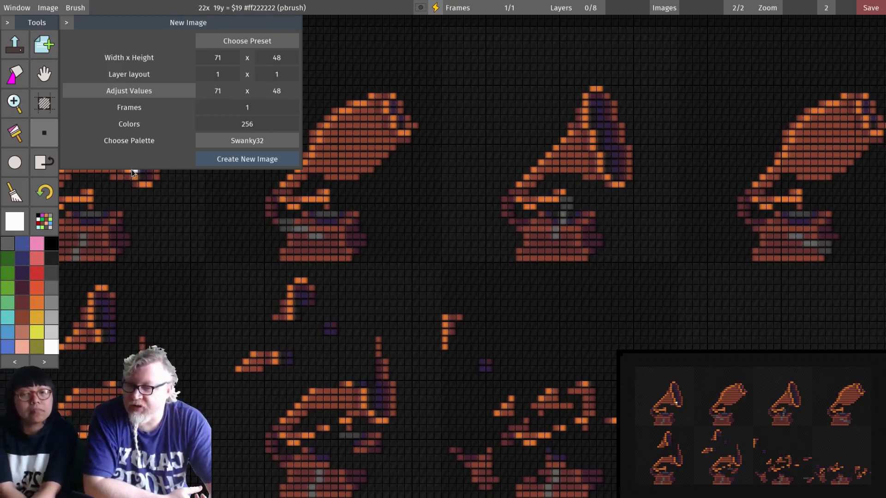
{"action": "left_click", "coordinate": [231, 43]}
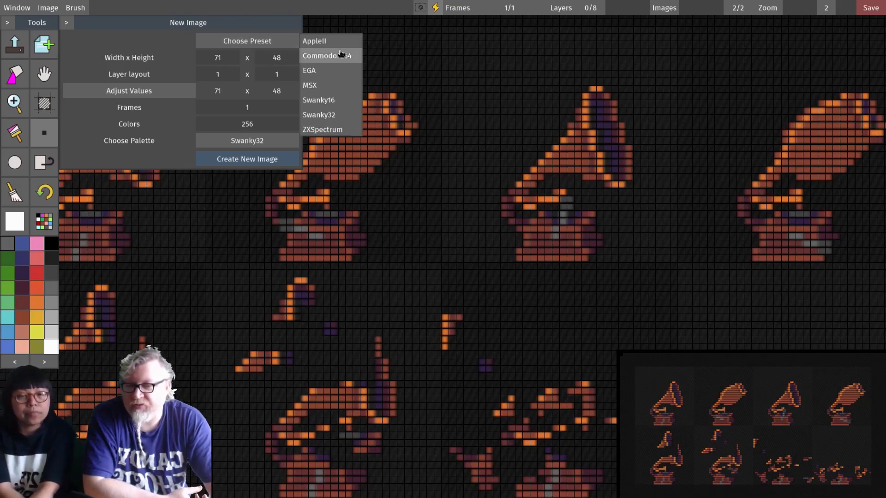
{"action": "left_click", "coordinate": [339, 131]}
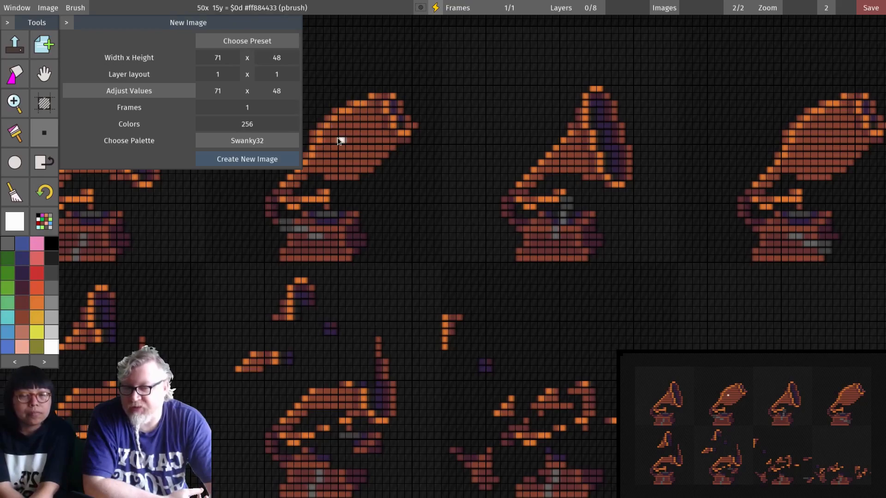
Step: Browse the available palettes, and try the Swanky16 and Swanky32 presets for the new image
{"action": "left_click", "coordinate": [265, 141]}
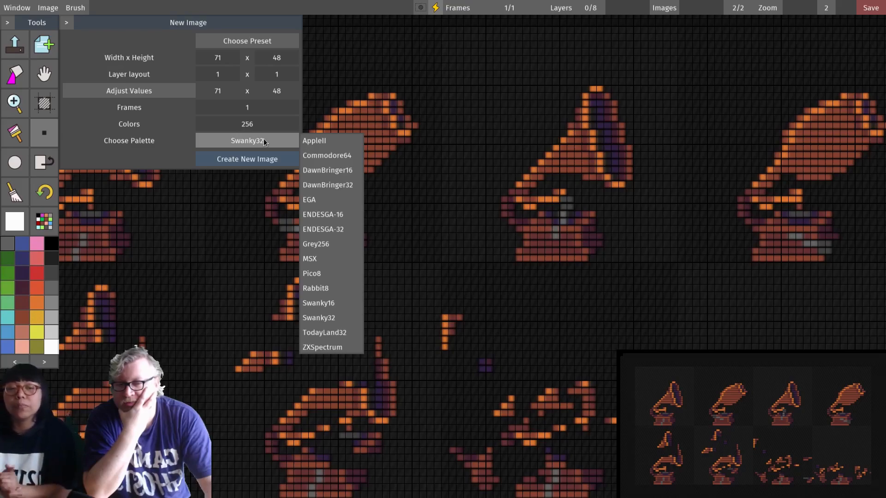
{"action": "left_click", "coordinate": [264, 138]}
{"action": "left_click", "coordinate": [262, 42]}
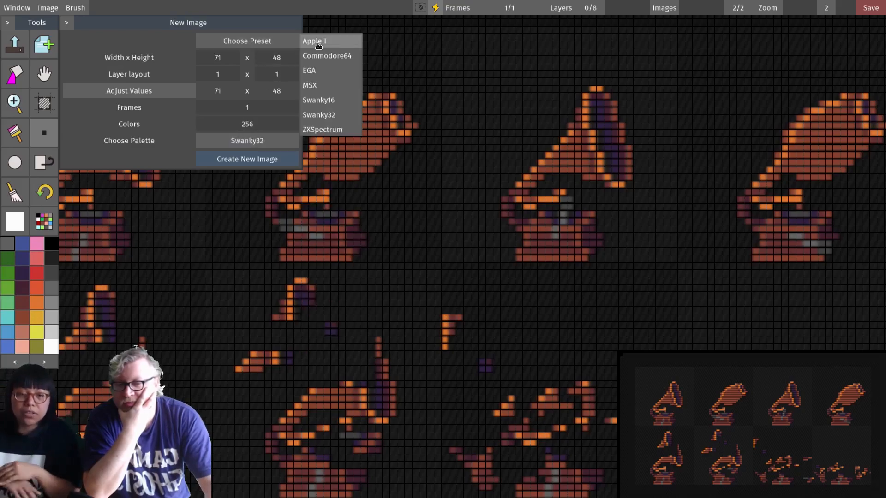
{"action": "left_click", "coordinate": [333, 100]}
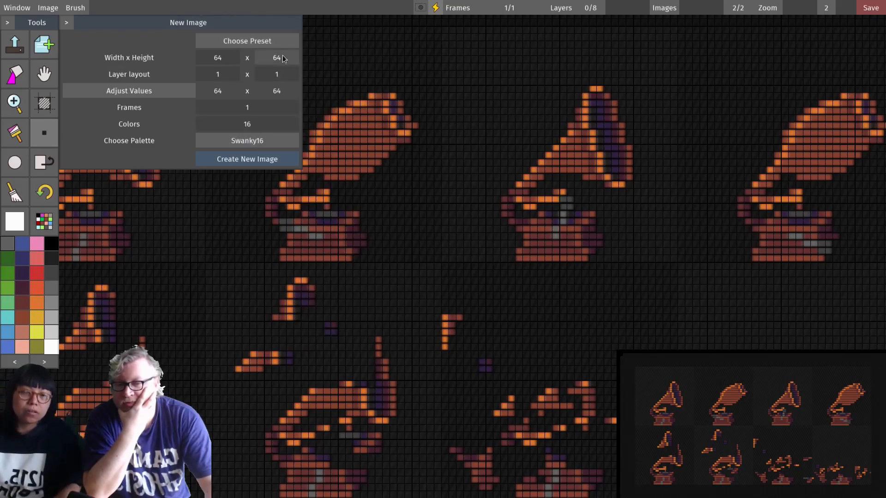
{"action": "left_click", "coordinate": [277, 42]}
{"action": "left_click", "coordinate": [341, 116]}
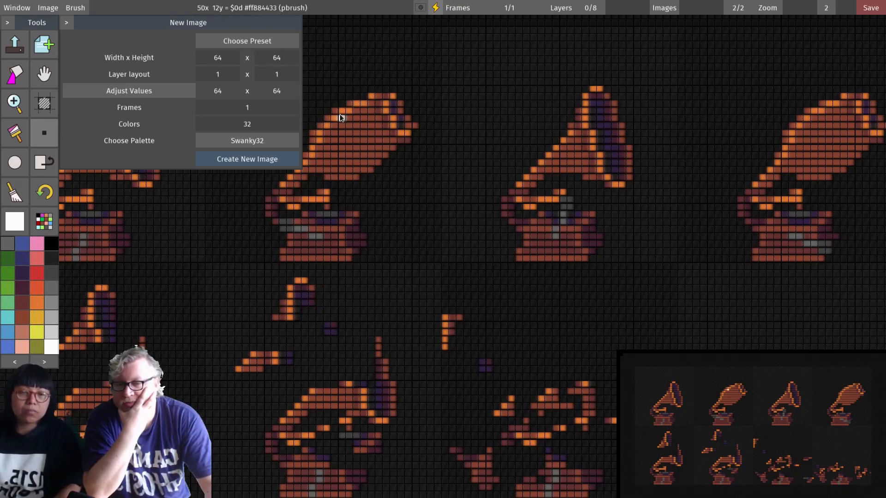
Step: Try the Swanky16, MSX and ZXSpectrum presets for the new image
{"action": "left_click", "coordinate": [275, 40]}
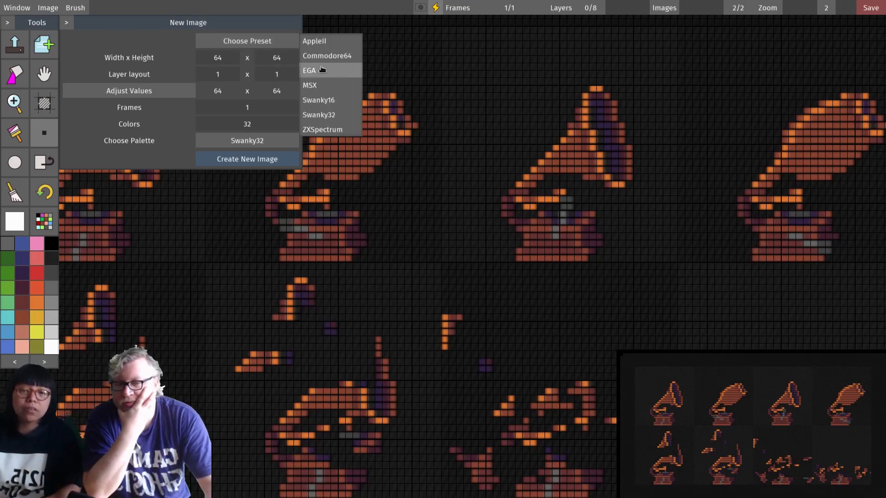
{"action": "left_click", "coordinate": [324, 97]}
{"action": "left_click", "coordinate": [271, 43]}
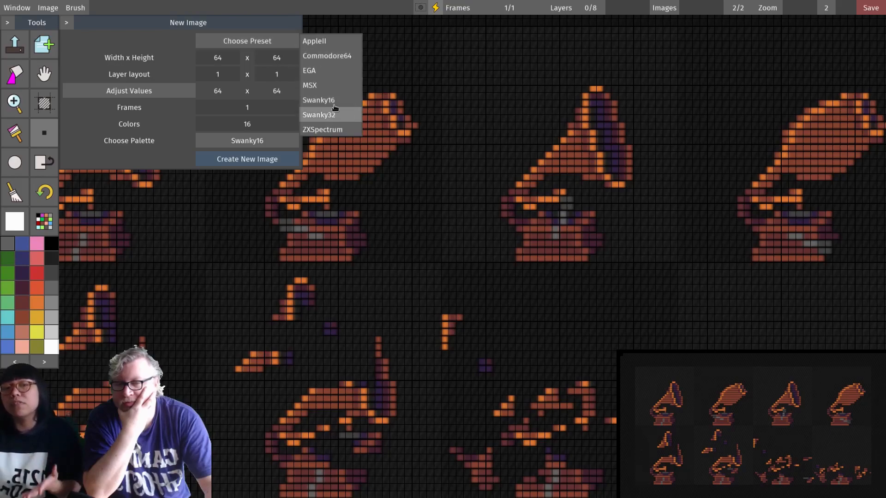
{"action": "left_click", "coordinate": [331, 87]}
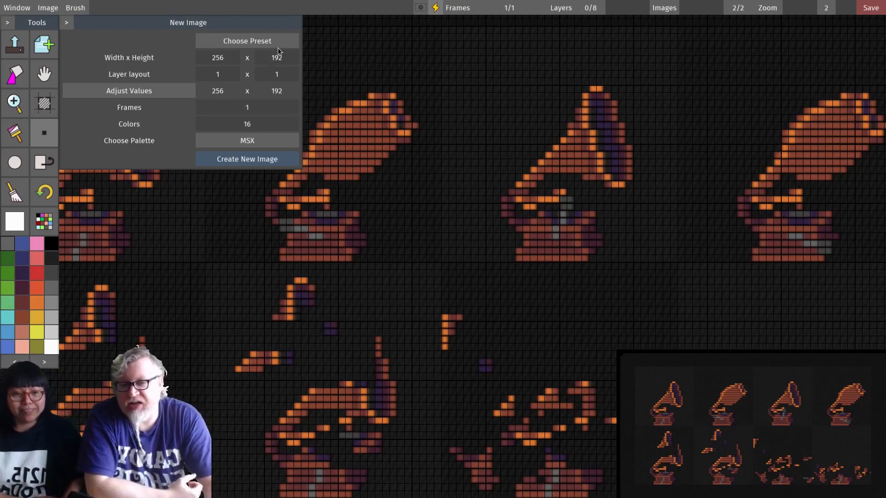
{"action": "mouse_move", "coordinate": [298, 45]}
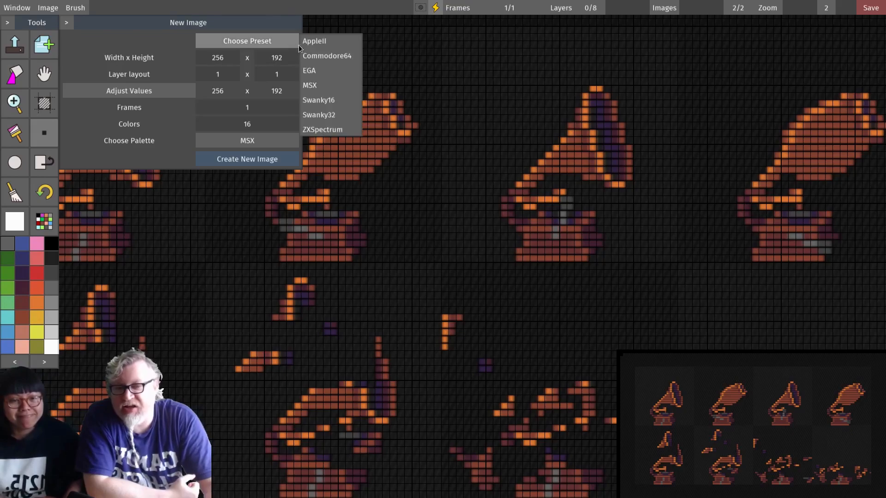
{"action": "left_click", "coordinate": [331, 115]}
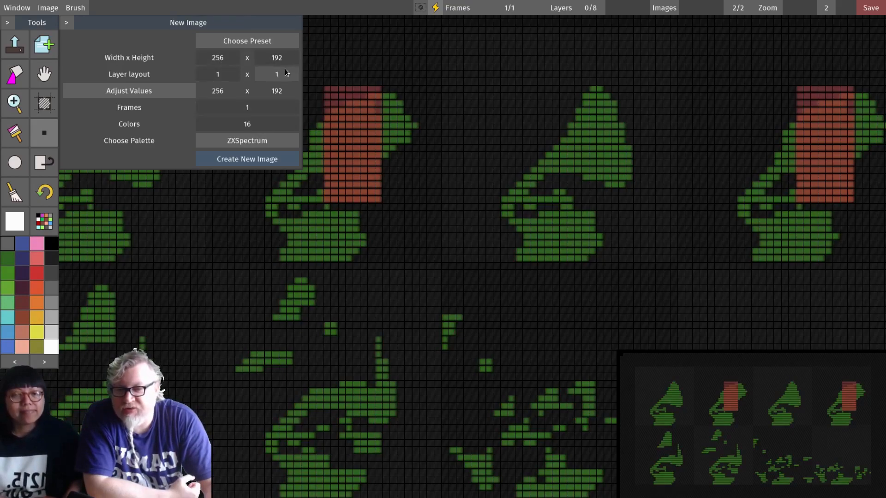
Step: Apply the EGA preset and create a new 320 x 200 image with 16 colors
{"action": "mouse_move", "coordinate": [283, 40]}
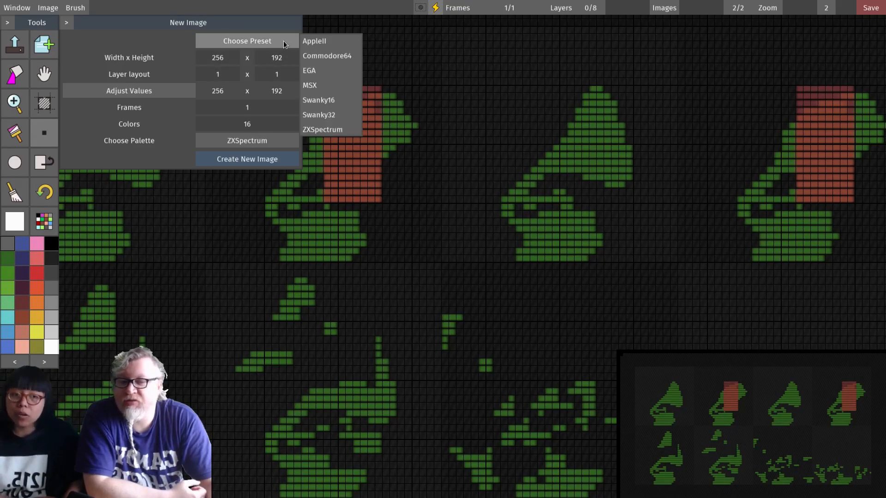
{"action": "left_click", "coordinate": [340, 71]}
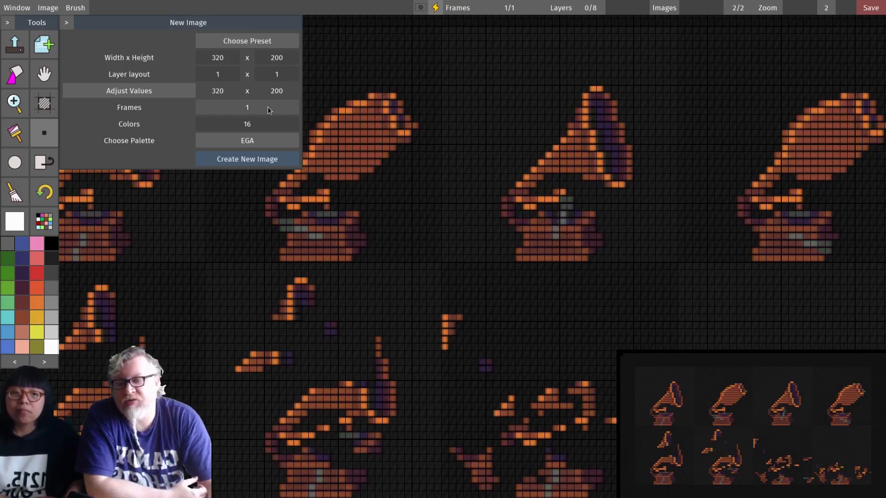
{"action": "left_click", "coordinate": [268, 159]}
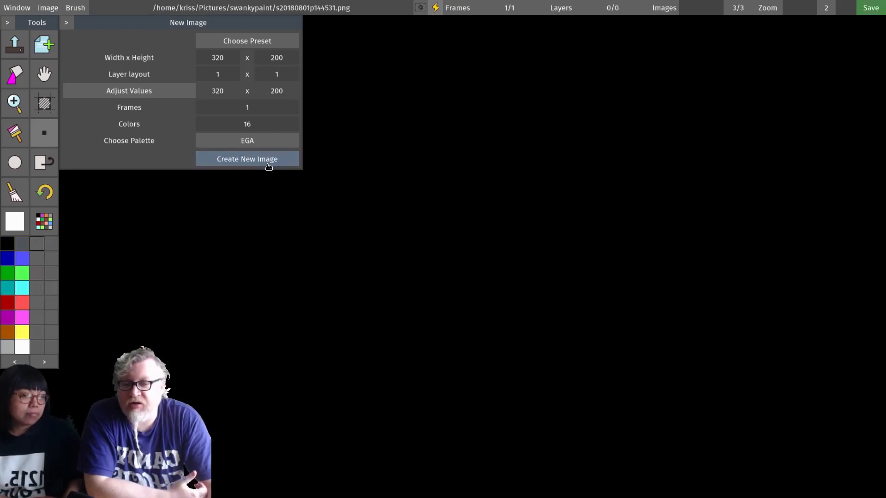
Step: Draw freehand white squiggles and a dark red curve on the blank EGA canvas
{"action": "mouse_move", "coordinate": [457, 212]}
{"action": "left_mouse_down"}
{"action": "mouse_move", "coordinate": [422, 238]}
{"action": "mouse_move", "coordinate": [457, 287]}
{"action": "mouse_move", "coordinate": [388, 278]}
{"action": "left_mouse_up"}
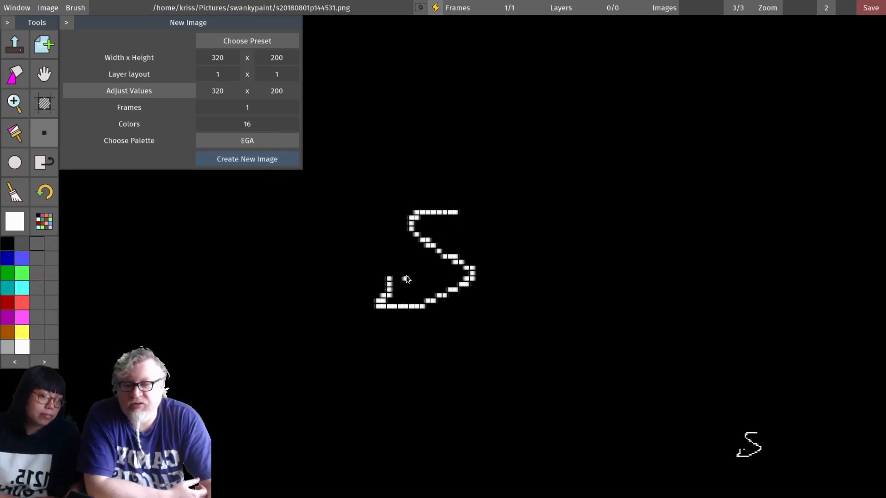
{"action": "scroll", "coordinate": [406, 274], "scroll_direction": "down", "scroll_amount": 2}
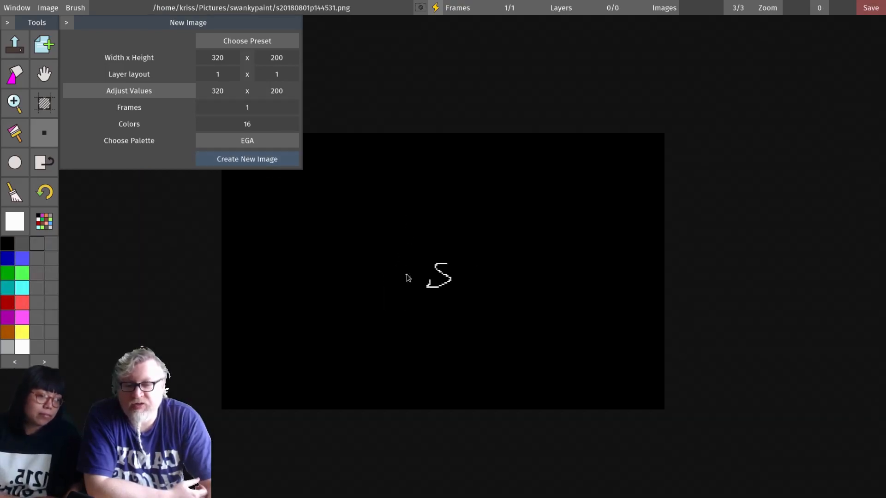
{"action": "left_click", "coordinate": [8, 303]}
{"action": "mouse_move", "coordinate": [492, 210]}
{"action": "left_mouse_down"}
{"action": "mouse_move", "coordinate": [520, 223]}
{"action": "mouse_move", "coordinate": [514, 256]}
{"action": "mouse_move", "coordinate": [500, 287]}
{"action": "mouse_move", "coordinate": [447, 325]}
{"action": "left_mouse_up"}
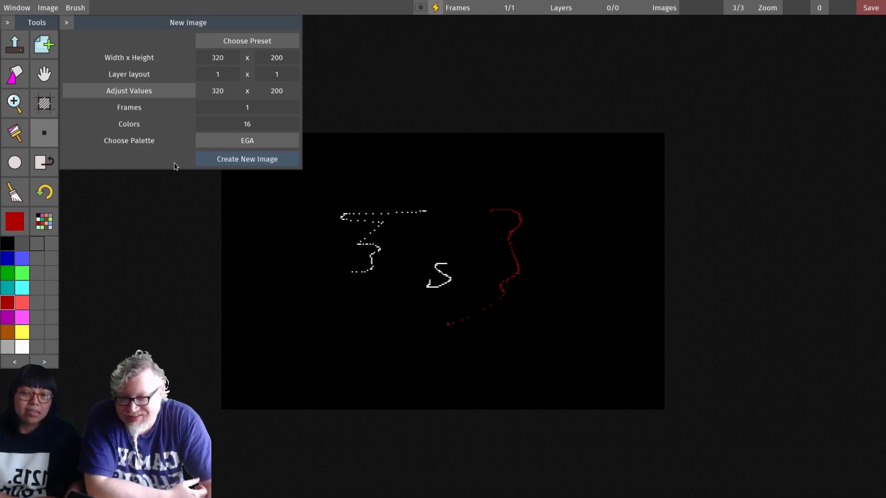
Step: Hide the new image window, and view the image loading window before hiding it too
{"action": "left_click", "coordinate": [67, 22]}
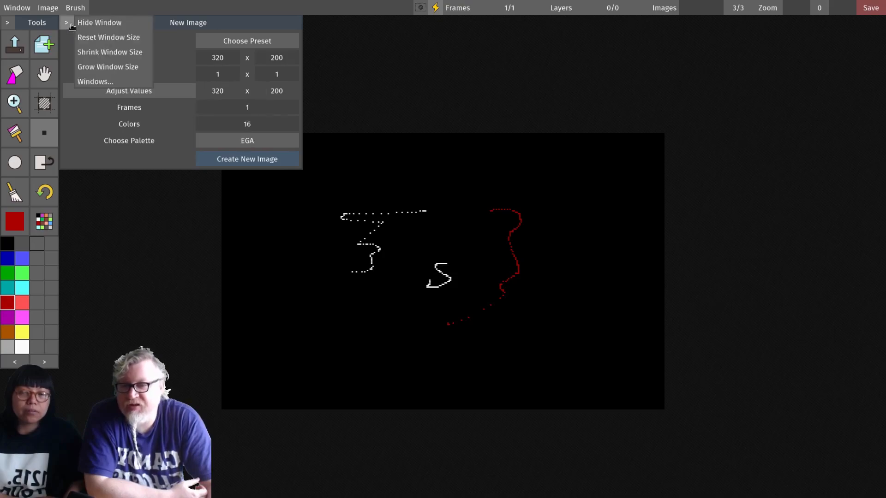
{"action": "left_click", "coordinate": [81, 23]}
{"action": "left_click", "coordinate": [48, 8]}
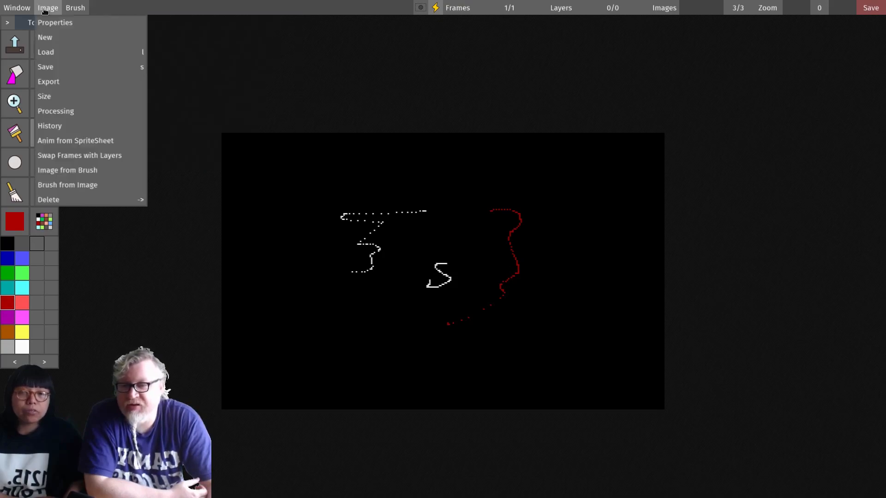
{"action": "left_click", "coordinate": [59, 54]}
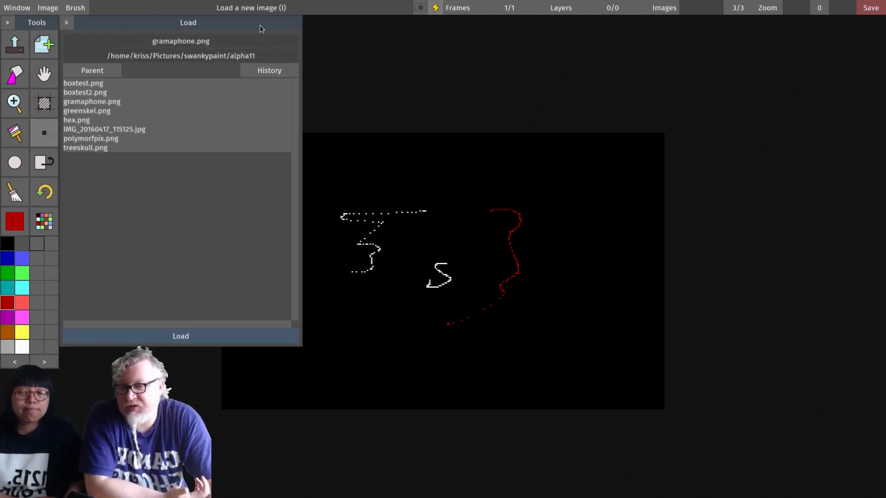
{"action": "left_click", "coordinate": [67, 22]}
{"action": "left_click", "coordinate": [82, 22]}
Step: Inspect the fatpixel part of the suggested export file name, and hide the export window without exporting
{"action": "left_click", "coordinate": [48, 8]}
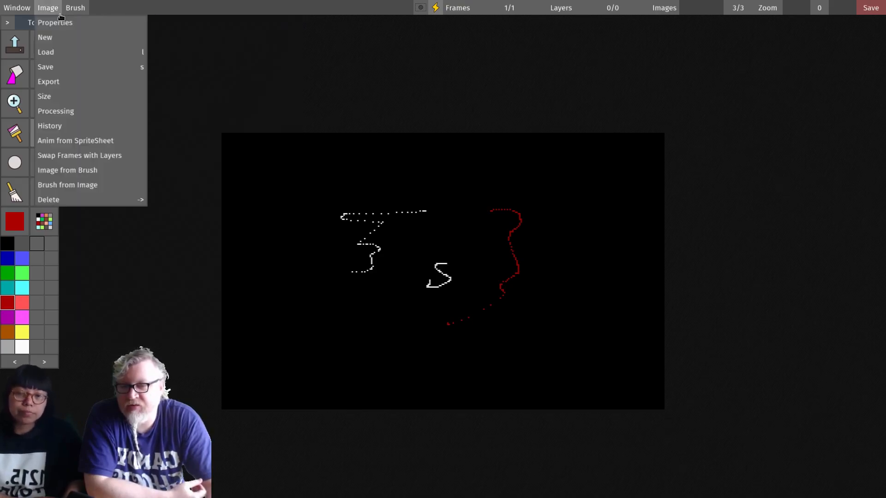
{"action": "left_click", "coordinate": [62, 82]}
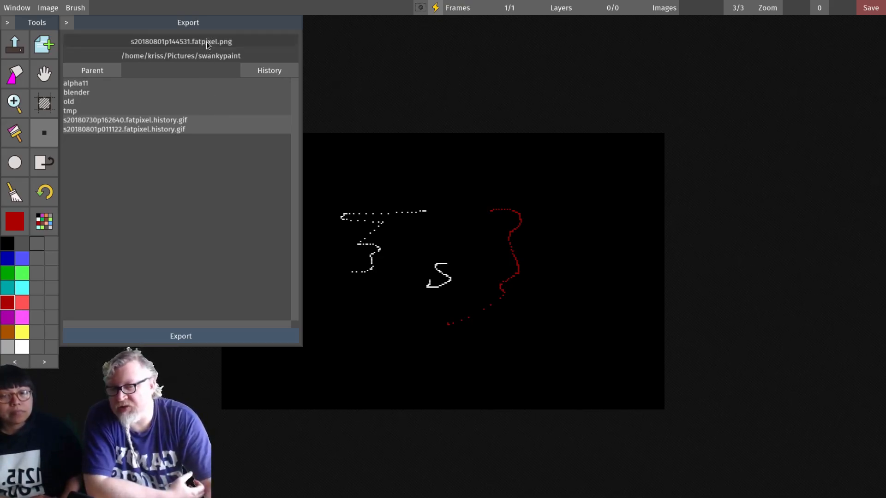
{"action": "left_click", "coordinate": [190, 40]}
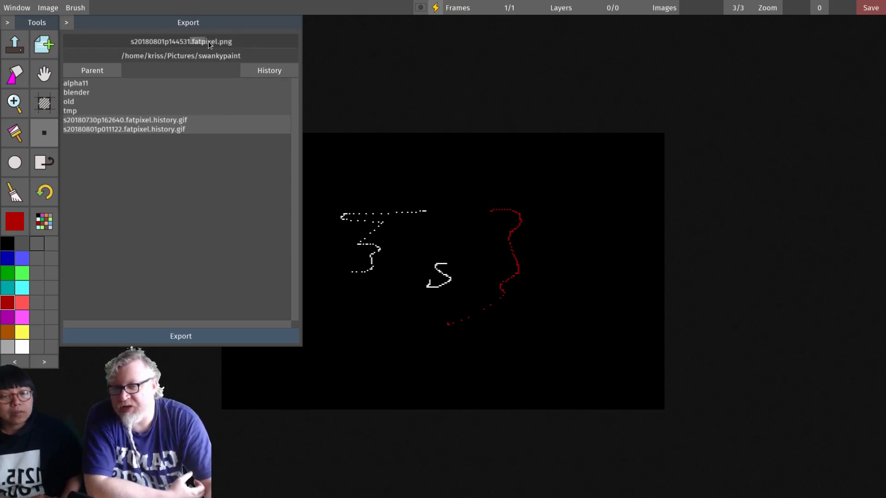
{"action": "left_click", "coordinate": [250, 43]}
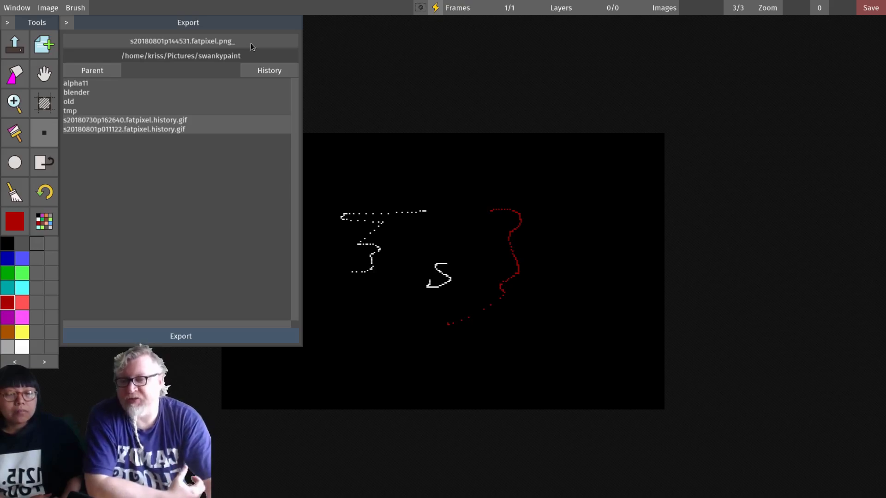
{"action": "left_click", "coordinate": [66, 22]}
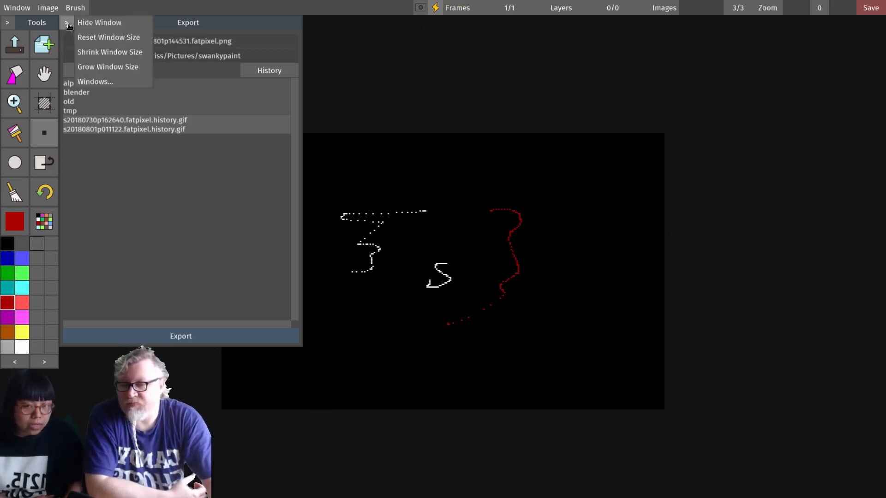
{"action": "left_click", "coordinate": [79, 19]}
Step: Set Fat Pixel X and Fat Pixel Y to 18 in the image properties, and hide the properties window
{"action": "left_click", "coordinate": [48, 7]}
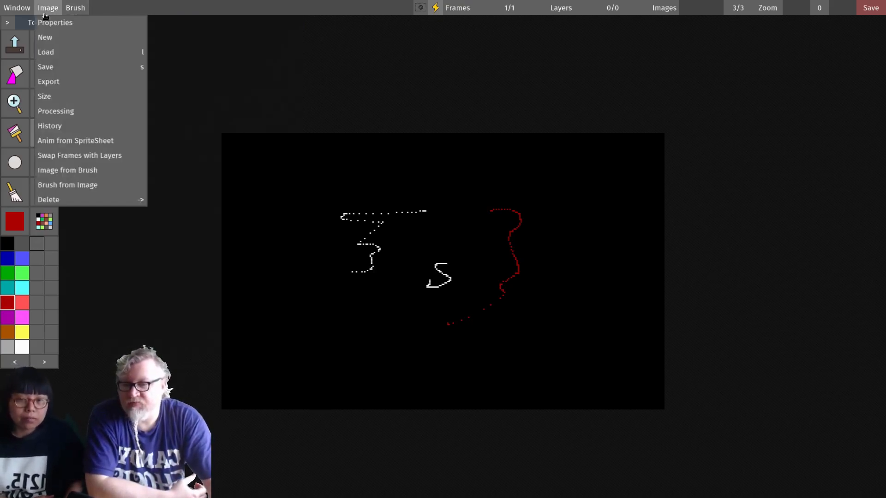
{"action": "left_click", "coordinate": [49, 23]}
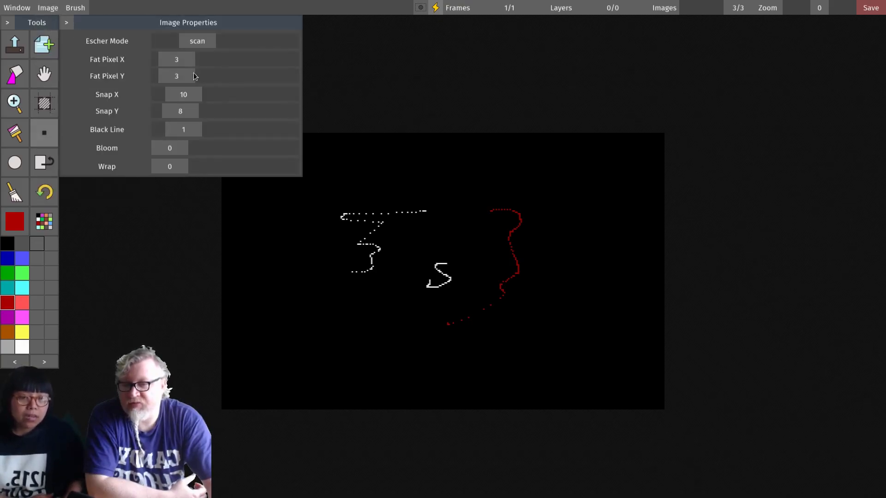
{"action": "left_click_drag", "start_coordinate": [180, 59], "coordinate": [215, 76]}
{"action": "left_click", "coordinate": [490, 245]}
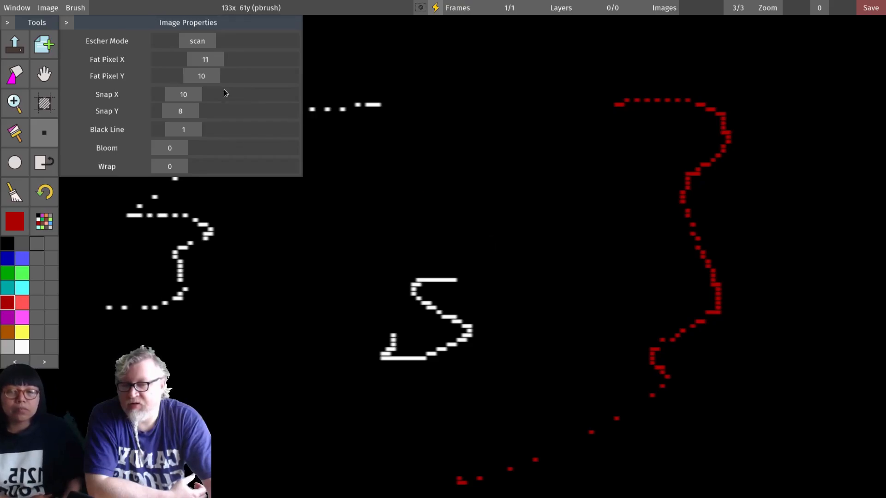
{"action": "mouse_move", "coordinate": [210, 80]}
{"action": "left_mouse_down"}
{"action": "mouse_move", "coordinate": [237, 80]}
{"action": "mouse_move", "coordinate": [238, 67]}
{"action": "left_mouse_up"}
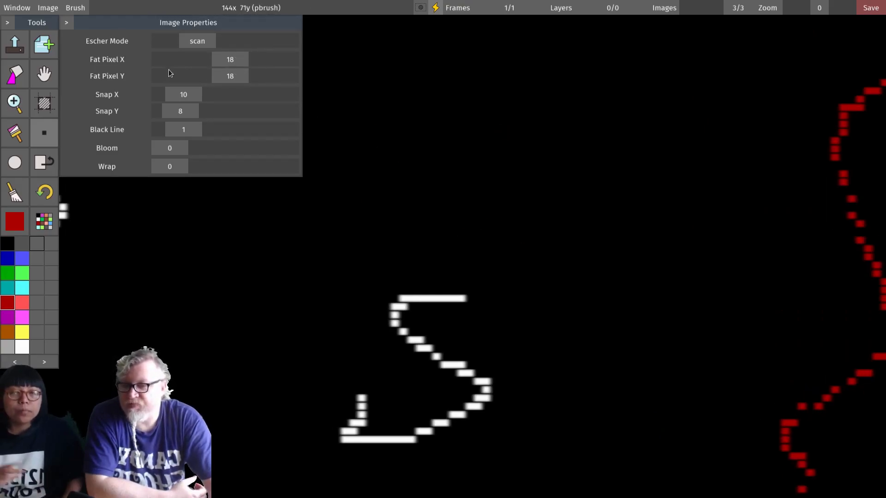
{"action": "left_click", "coordinate": [67, 24]}
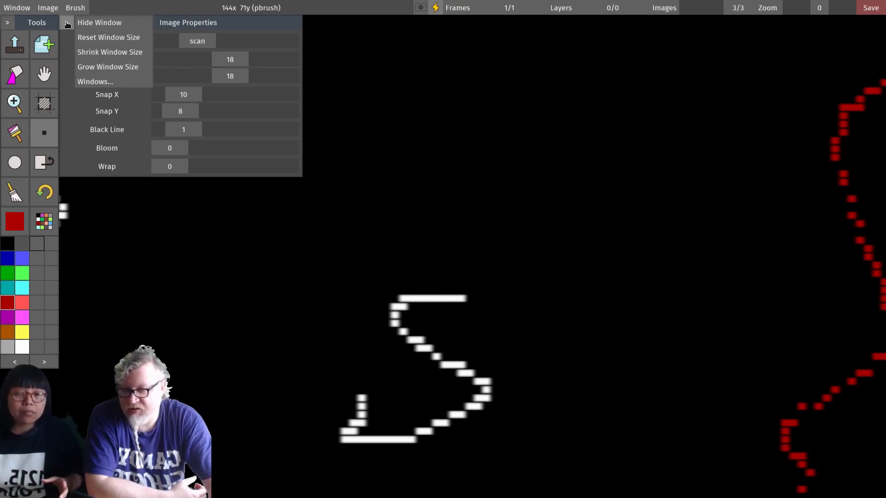
{"action": "left_click", "coordinate": [90, 23]}
Step: Open the image size adjuster, and inspect the png extension in the export file name before hiding the export window
{"action": "left_click", "coordinate": [47, 7]}
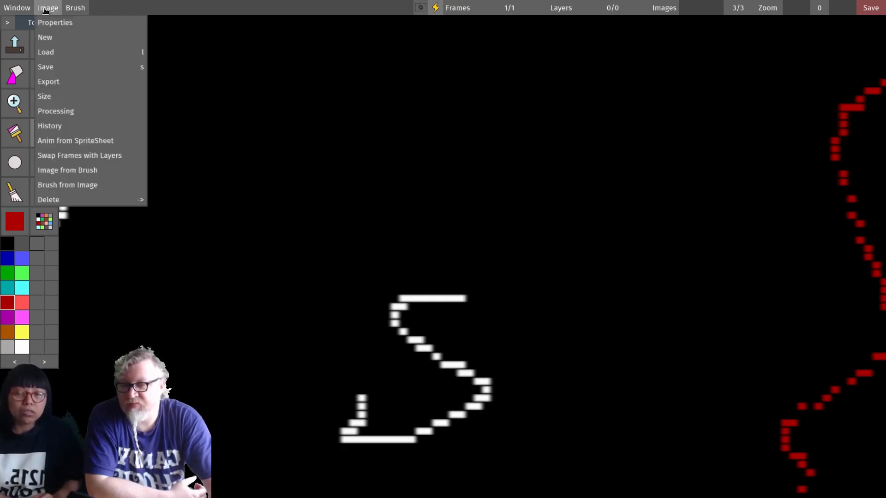
{"action": "left_click", "coordinate": [57, 96]}
{"action": "left_click", "coordinate": [50, 8]}
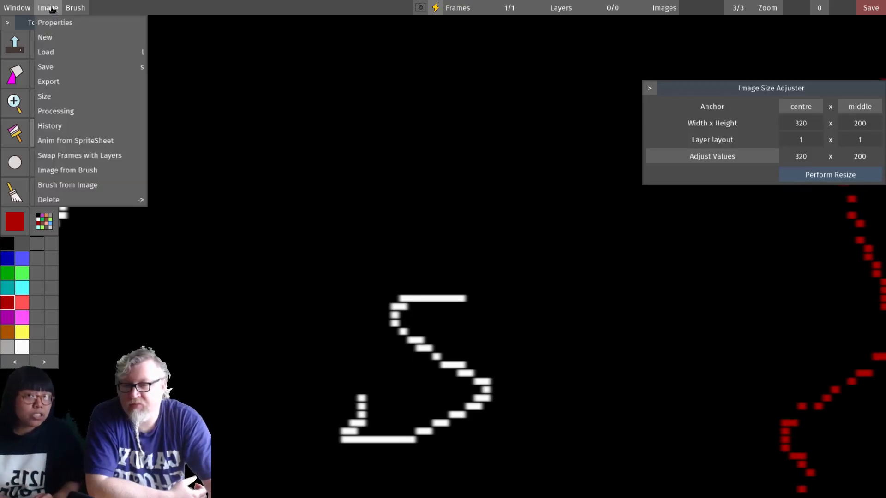
{"action": "left_click", "coordinate": [54, 82]}
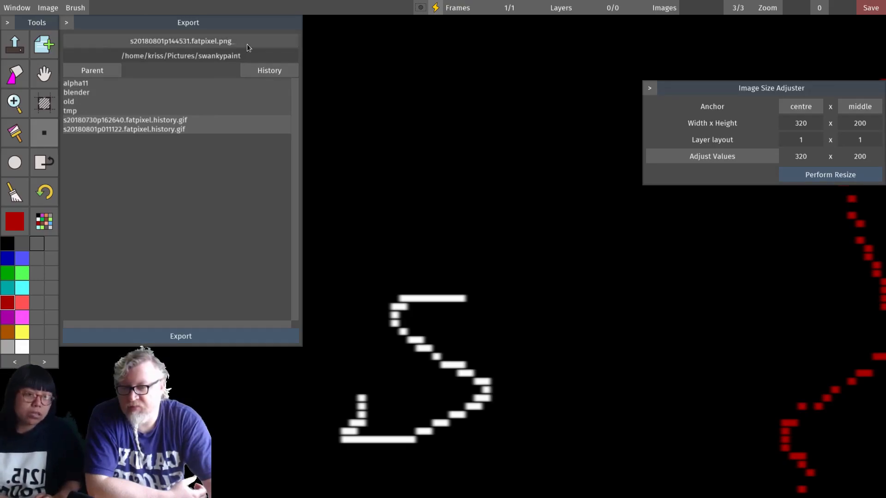
{"action": "left_click", "coordinate": [228, 46]}
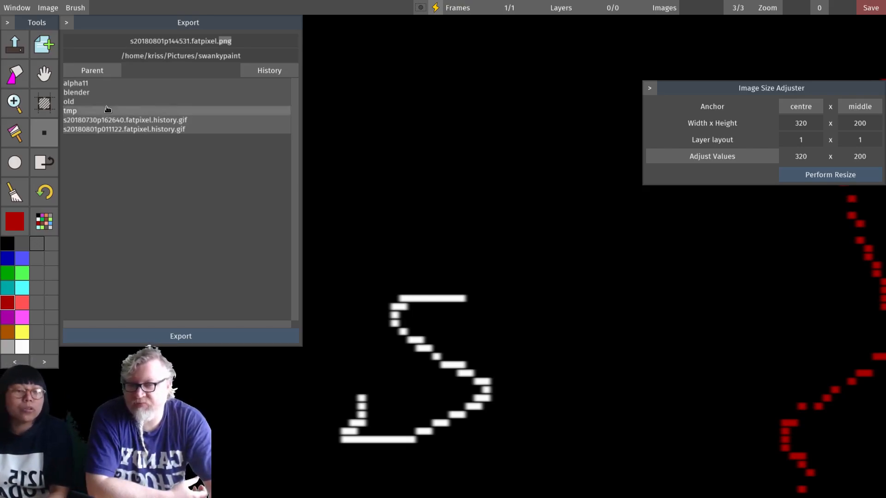
{"action": "left_click", "coordinate": [70, 27]}
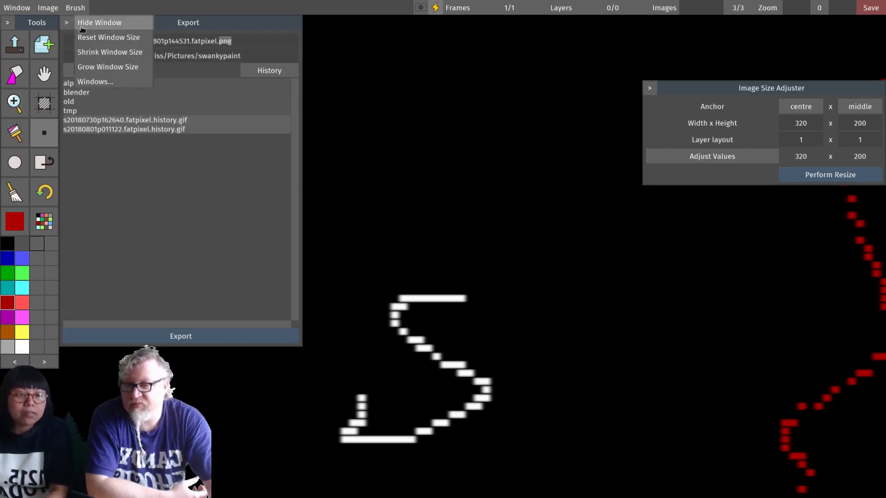
{"action": "left_click", "coordinate": [88, 22]}
Step: Open the image processing properties with the attribute settings
{"action": "left_click", "coordinate": [51, 7]}
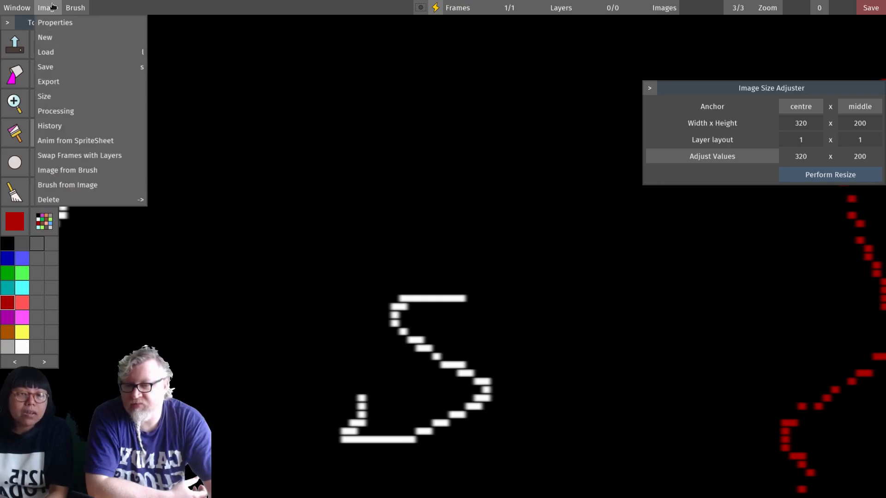
{"action": "left_click", "coordinate": [62, 112]}
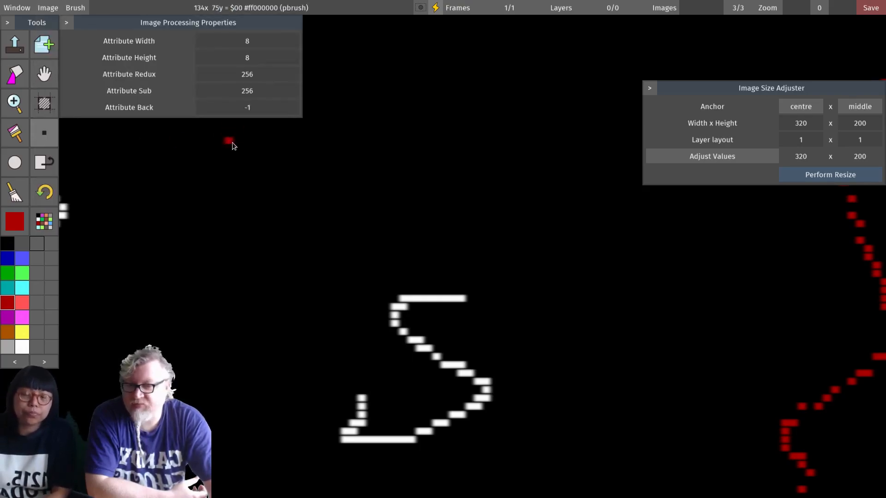
Step: Open the image history buffer, place it between the processing properties and the size adjuster, and inspect the options for closing images
{"action": "left_click", "coordinate": [52, 8]}
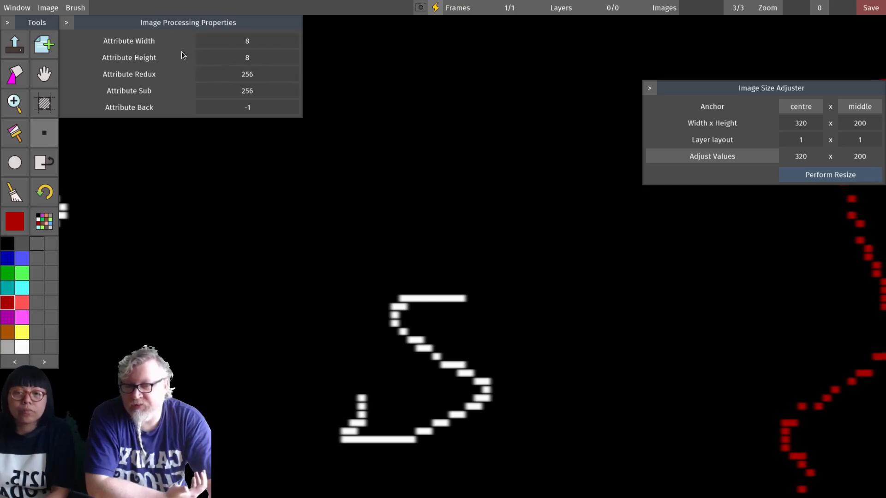
{"action": "left_click", "coordinate": [48, 8]}
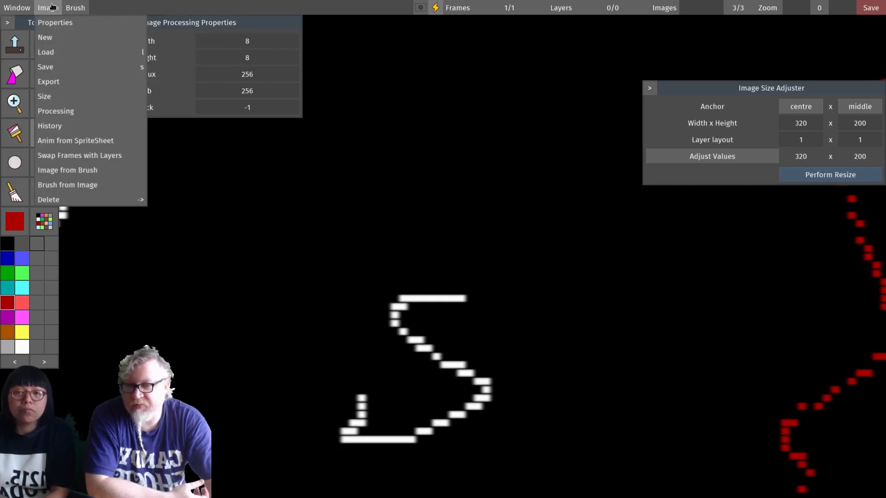
{"action": "left_click", "coordinate": [65, 125]}
{"action": "left_click_drag", "start_coordinate": [159, 23], "coordinate": [471, 60]}
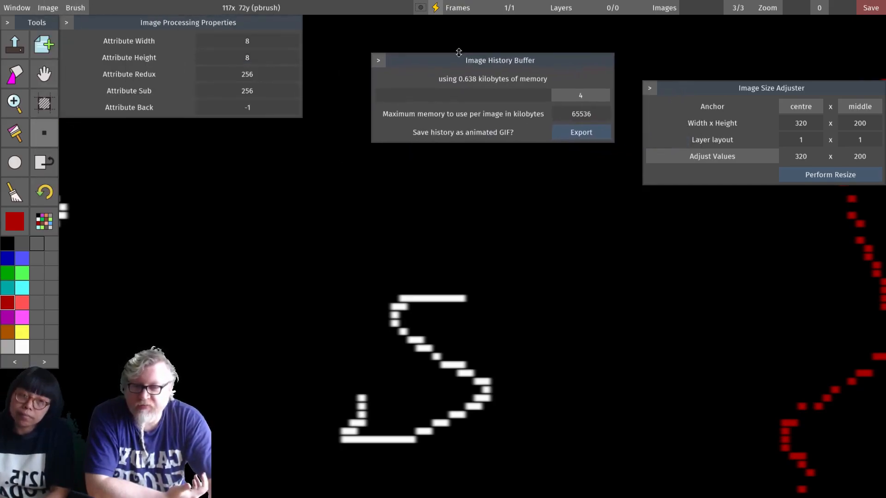
{"action": "left_click", "coordinate": [48, 8]}
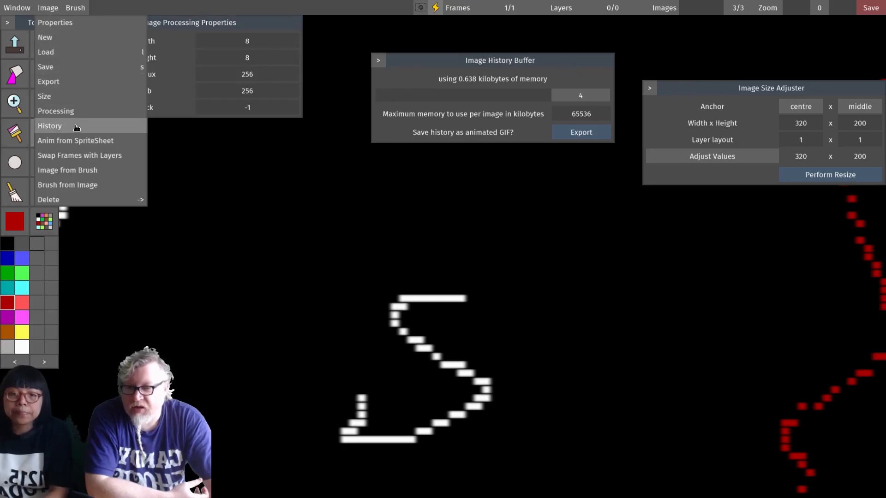
{"action": "mouse_move", "coordinate": [88, 200]}
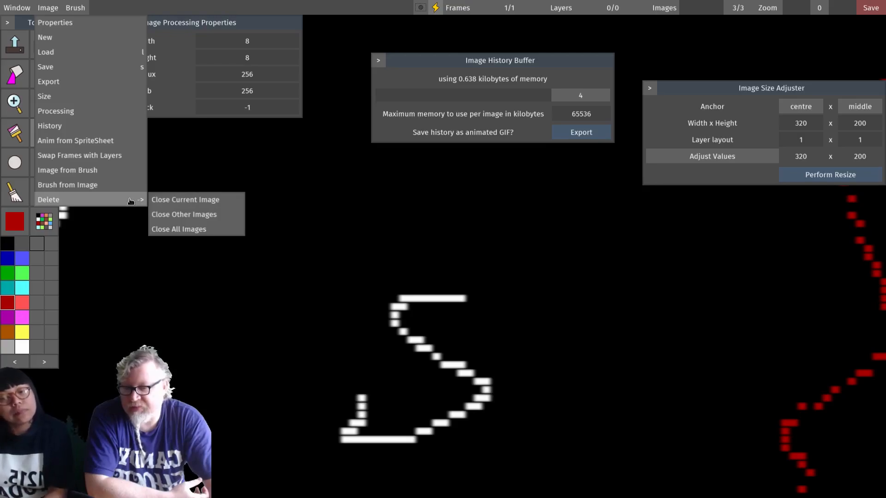
Step: Inspect the list of windows available from the image history buffer, and hide the history buffer
{"action": "left_click_drag", "start_coordinate": [450, 66], "coordinate": [409, 59]}
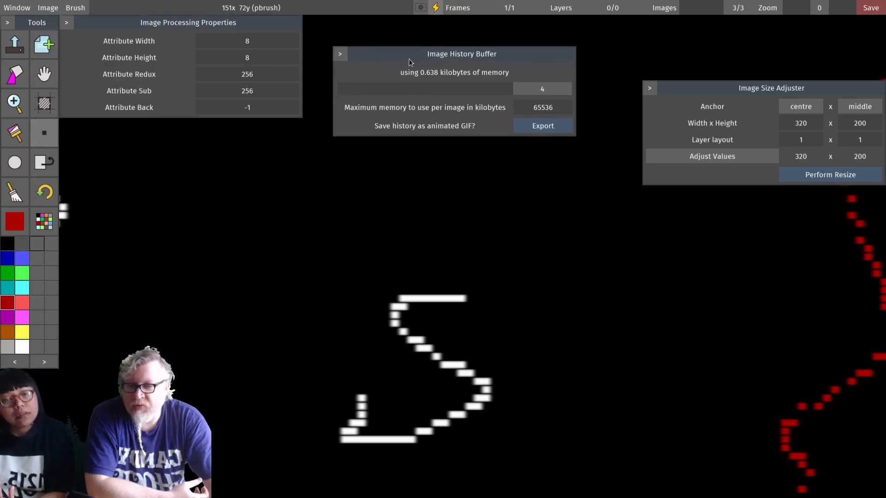
{"action": "left_click", "coordinate": [341, 52]}
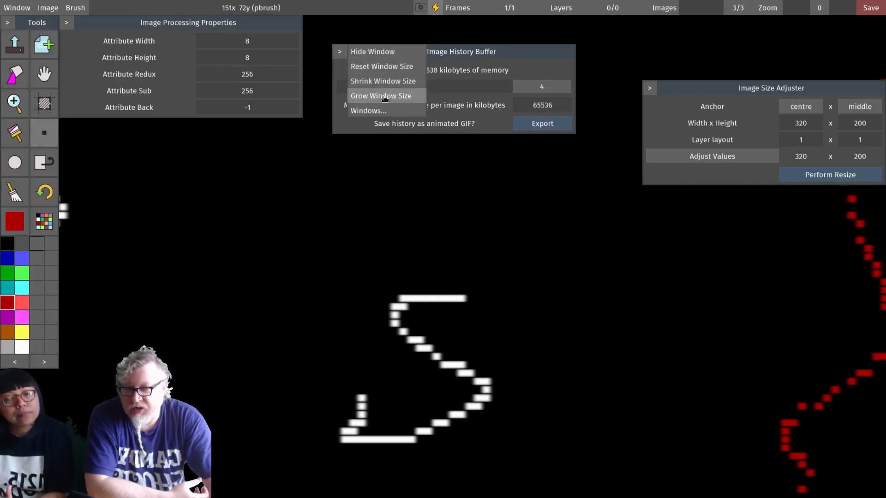
{"action": "mouse_move", "coordinate": [388, 113]}
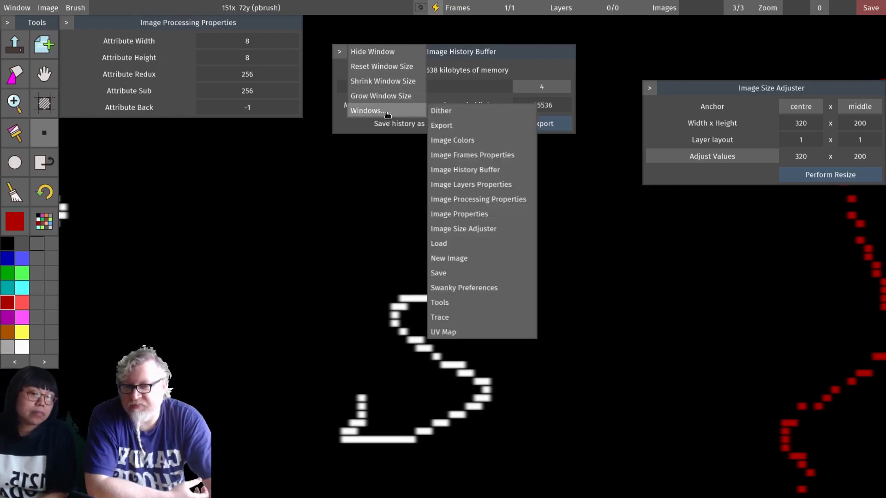
{"action": "left_click", "coordinate": [339, 54]}
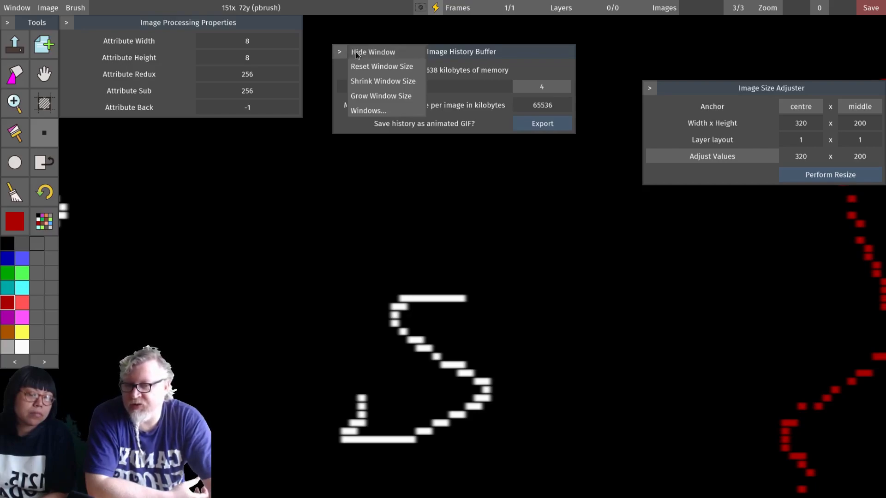
{"action": "left_click", "coordinate": [356, 53]}
Step: Shrink the image processing properties window twice, and reset it to its default size
{"action": "left_click", "coordinate": [67, 26]}
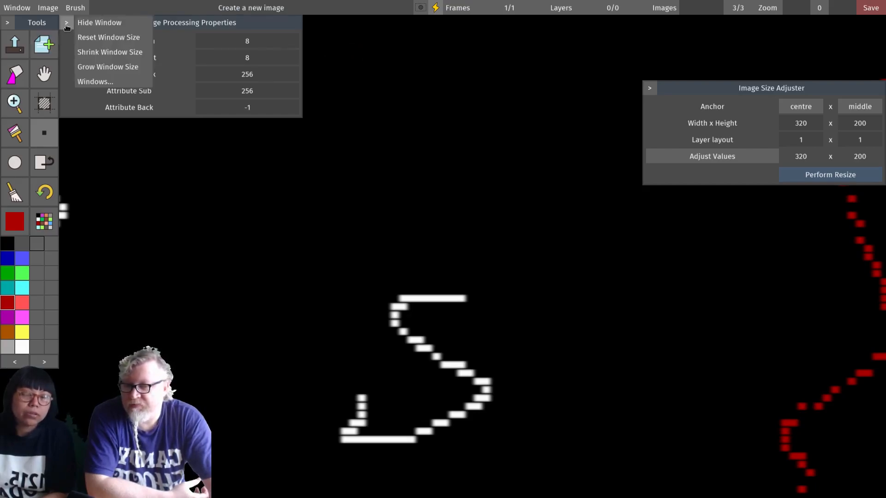
{"action": "left_click", "coordinate": [92, 48]}
{"action": "left_click", "coordinate": [66, 26]}
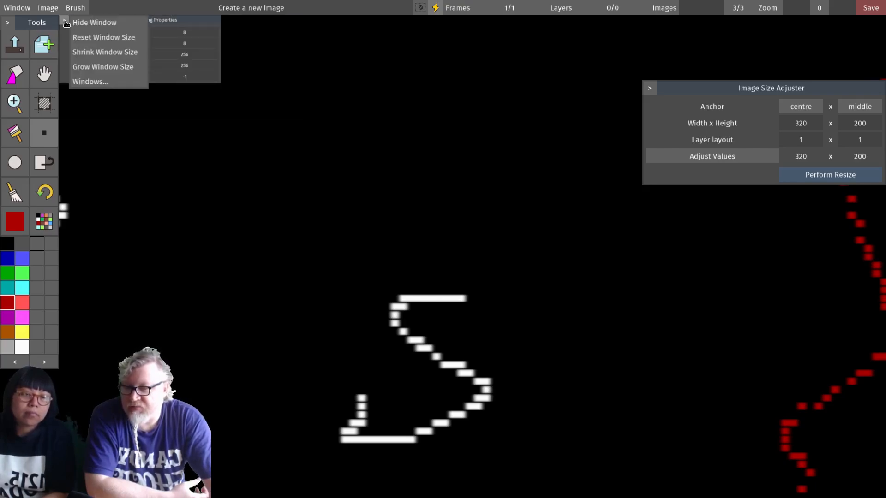
{"action": "left_click", "coordinate": [90, 51]}
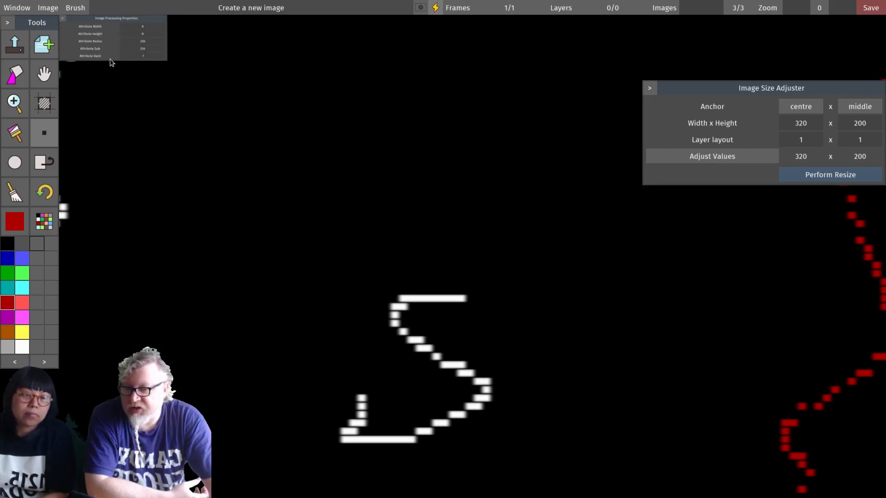
{"action": "left_click", "coordinate": [62, 18]}
{"action": "left_click", "coordinate": [89, 42]}
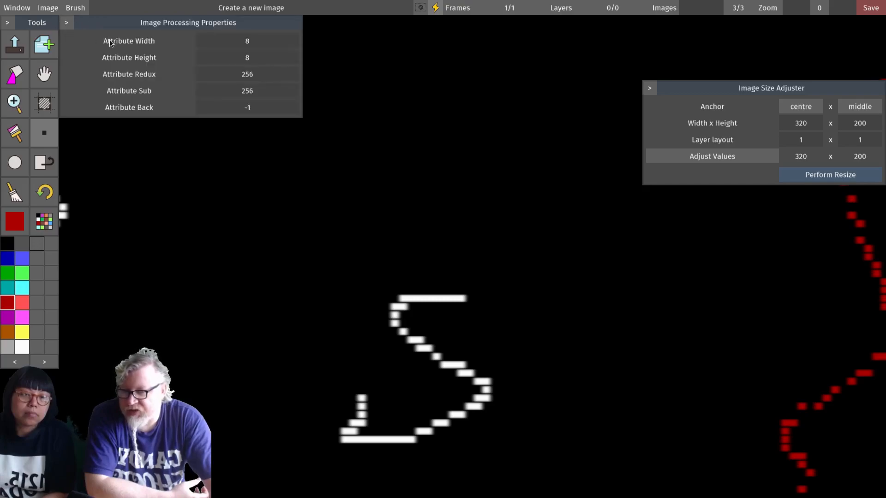
Step: Enlarge the image processing properties window to about twice its size and move it away from the canvas corner
{"action": "left_click", "coordinate": [66, 25]}
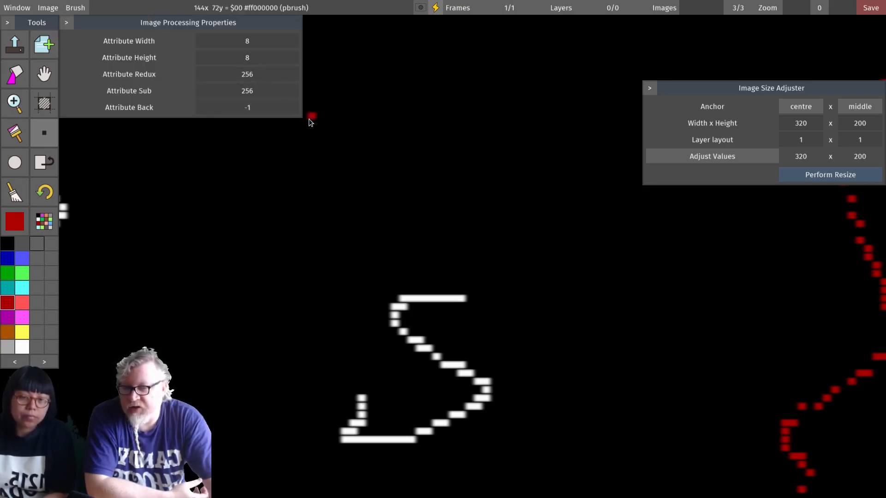
{"action": "left_click_drag", "start_coordinate": [300, 118], "coordinate": [344, 109]}
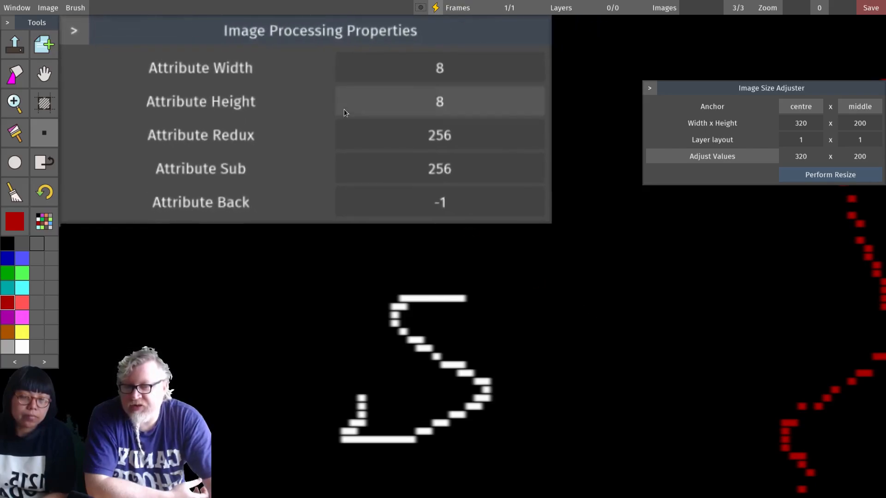
{"action": "left_click_drag", "start_coordinate": [279, 32], "coordinate": [350, 65]}
Step: Move the Tools window to the right edge of the canvas
{"action": "left_click", "coordinate": [48, 8]}
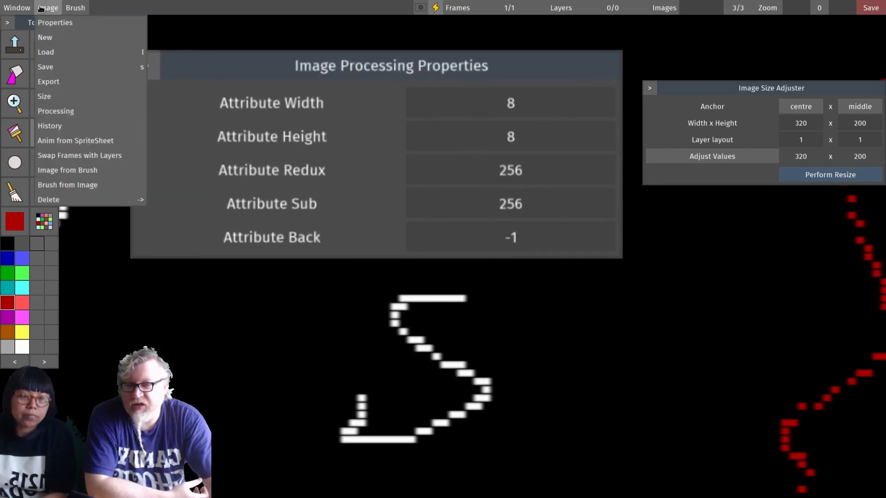
{"action": "mouse_move", "coordinate": [17, 8]}
{"action": "mouse_move", "coordinate": [25, 30]}
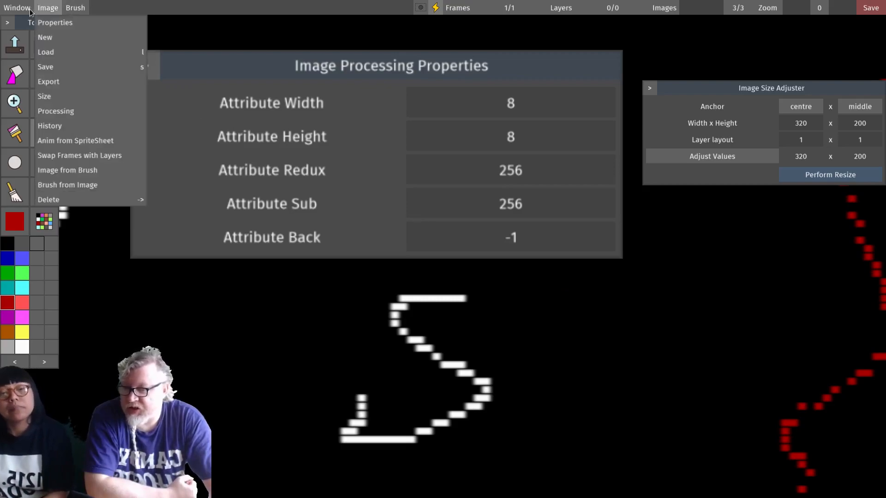
{"action": "left_click_drag", "start_coordinate": [54, 24], "coordinate": [881, 26]}
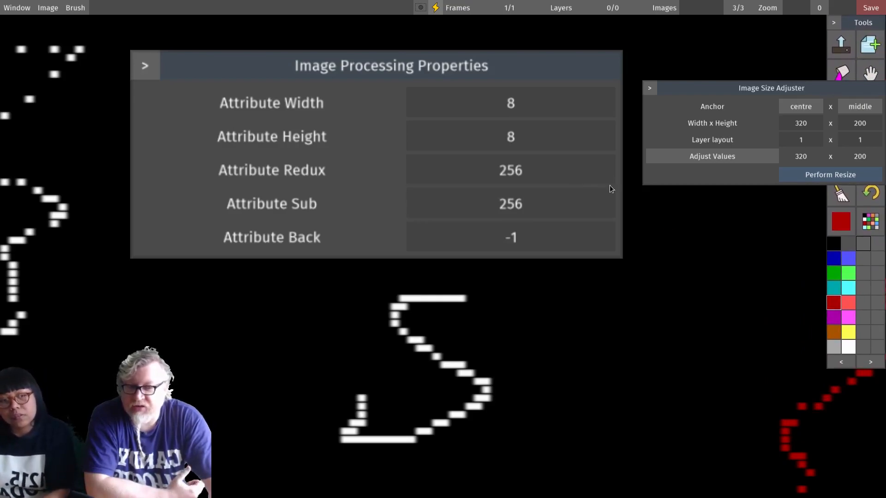
Step: Open the New Image window from the processing properties' list of windows, and hide it again
{"action": "mouse_move", "coordinate": [144, 79]}
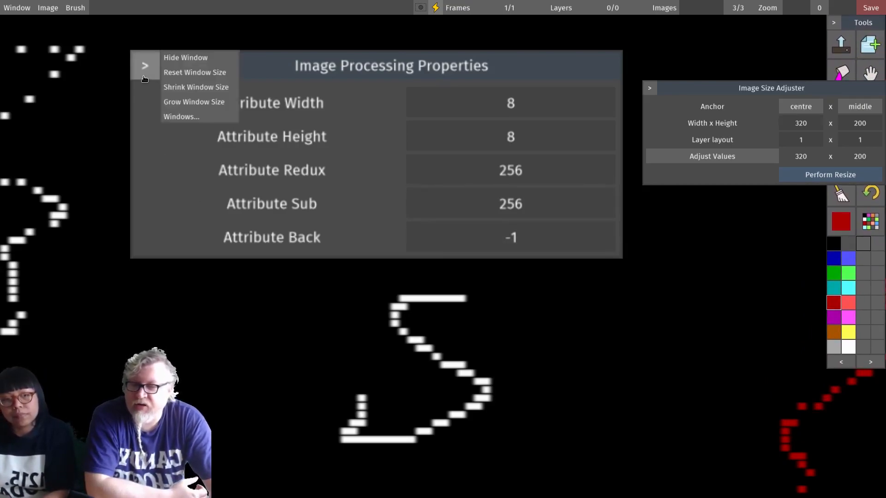
{"action": "mouse_move", "coordinate": [179, 116]}
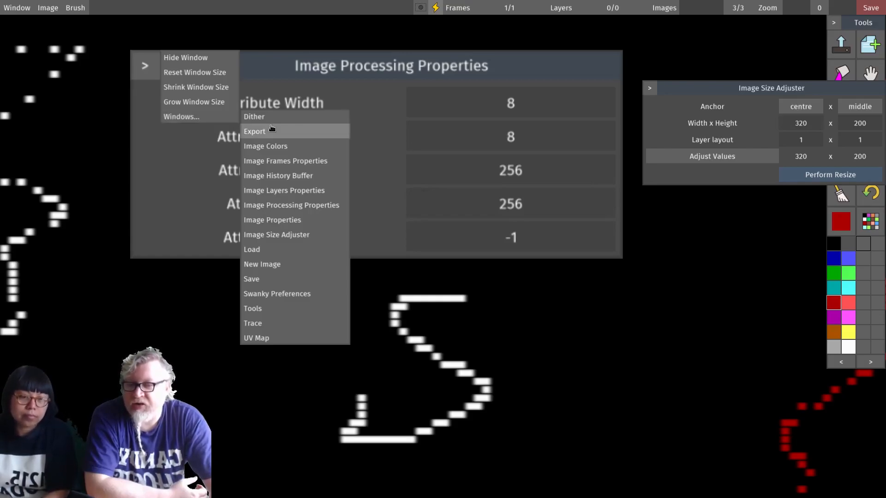
{"action": "left_click", "coordinate": [291, 268]}
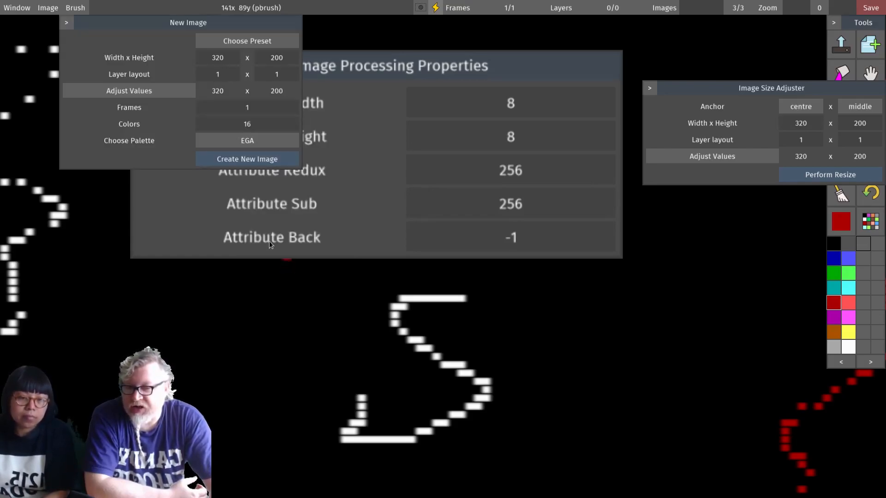
{"action": "left_click", "coordinate": [67, 23]}
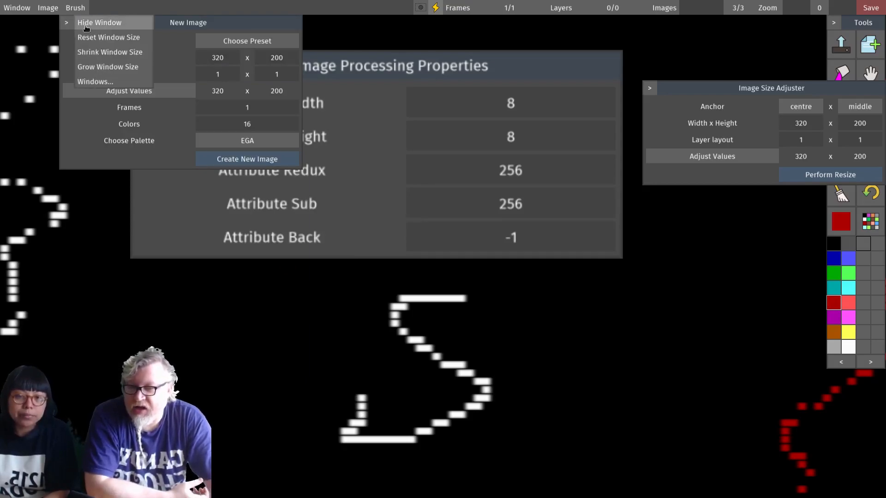
{"action": "left_click", "coordinate": [82, 24]}
{"action": "mouse_move", "coordinate": [44, 12]}
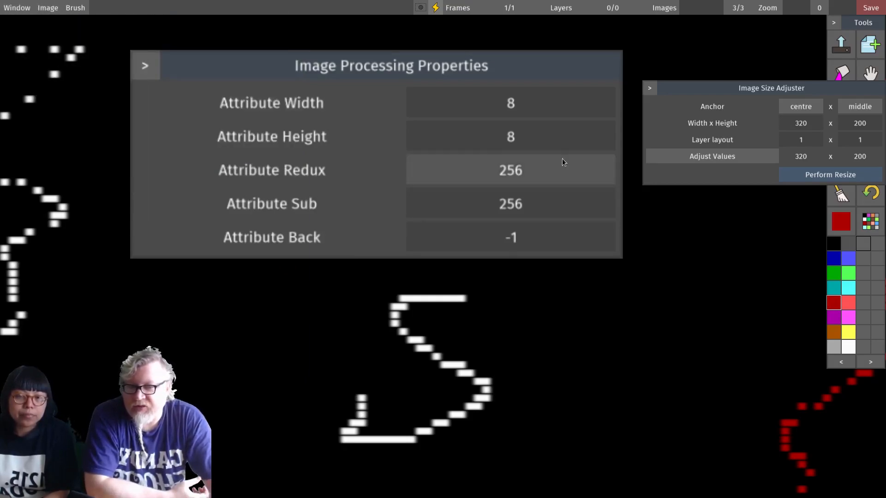
Step: Inspect the window lists of the image size adjuster and the Tools window, and hide the size adjuster
{"action": "left_click", "coordinate": [650, 90]}
{"action": "mouse_move", "coordinate": [691, 147]}
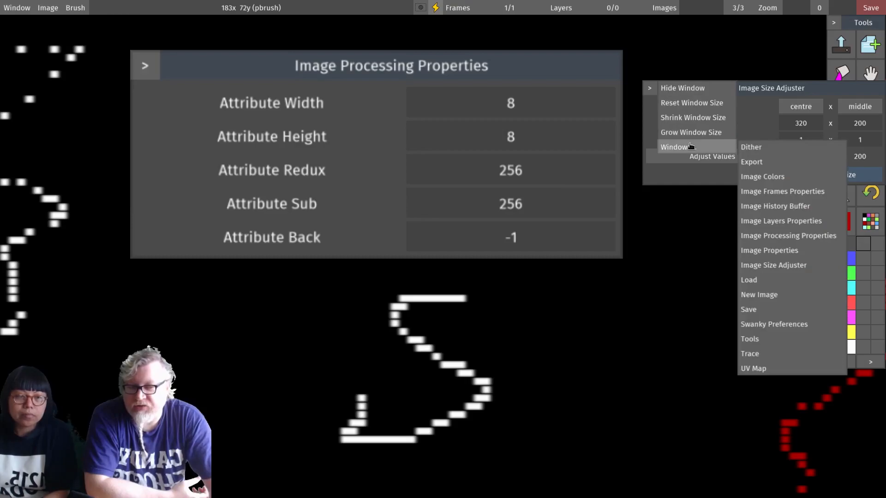
{"action": "left_click", "coordinate": [834, 22]}
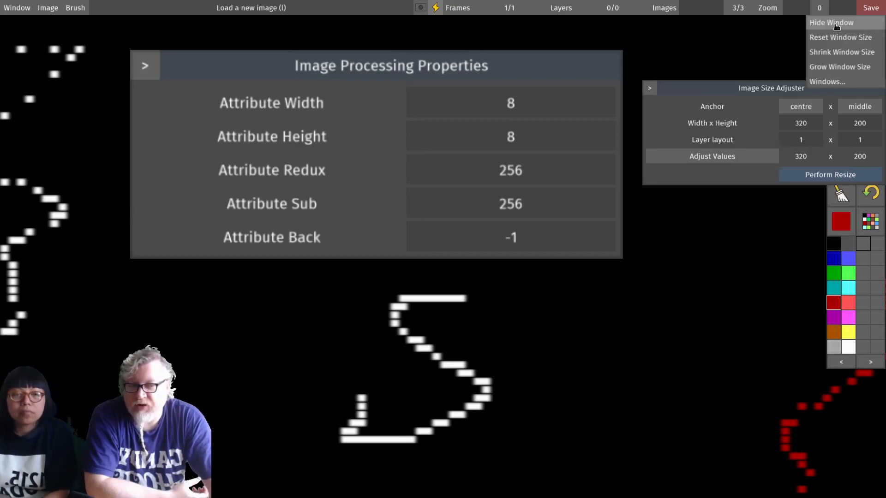
{"action": "mouse_move", "coordinate": [829, 81]}
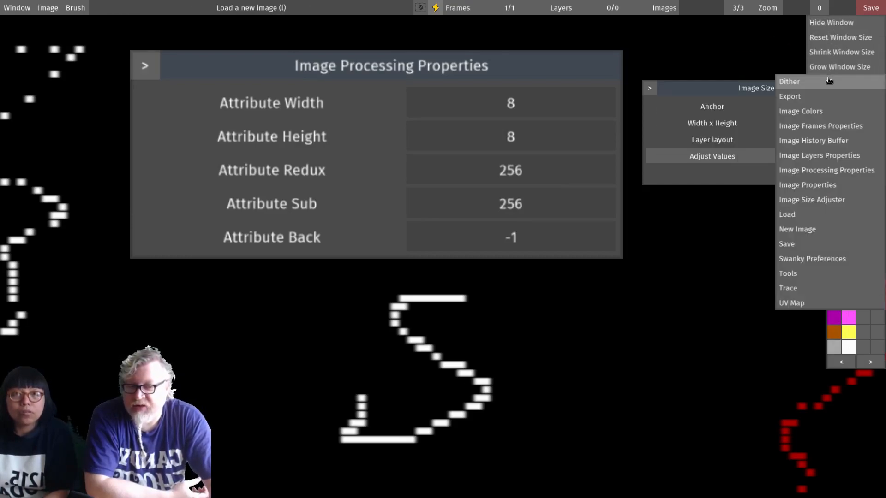
{"action": "left_click", "coordinate": [651, 88]}
{"action": "left_click", "coordinate": [661, 88]}
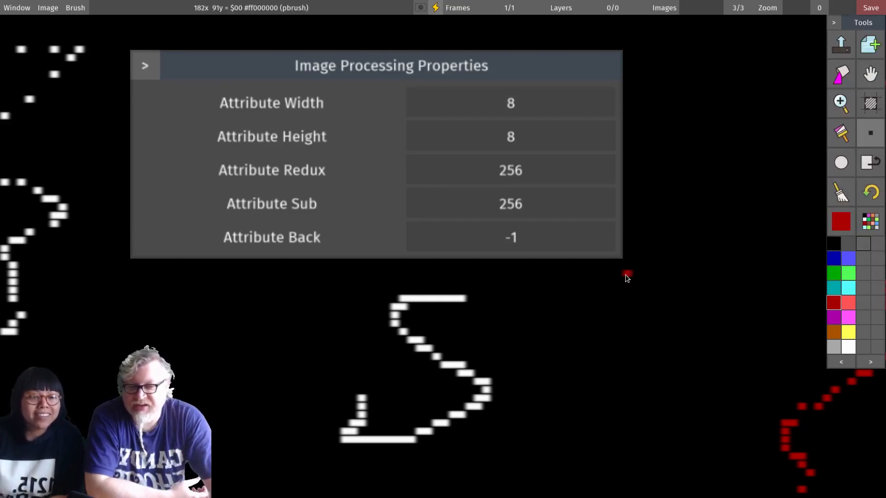
Step: Scale the image processing properties window down and up freely, and reset its size before shrinking it one level
{"action": "left_click_drag", "start_coordinate": [619, 257], "coordinate": [356, 201]}
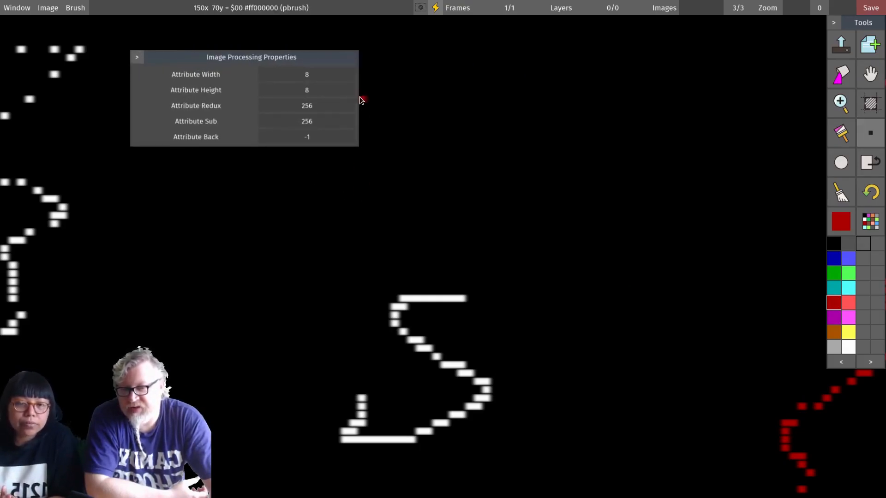
{"action": "left_click_drag", "start_coordinate": [358, 100], "coordinate": [669, 156]}
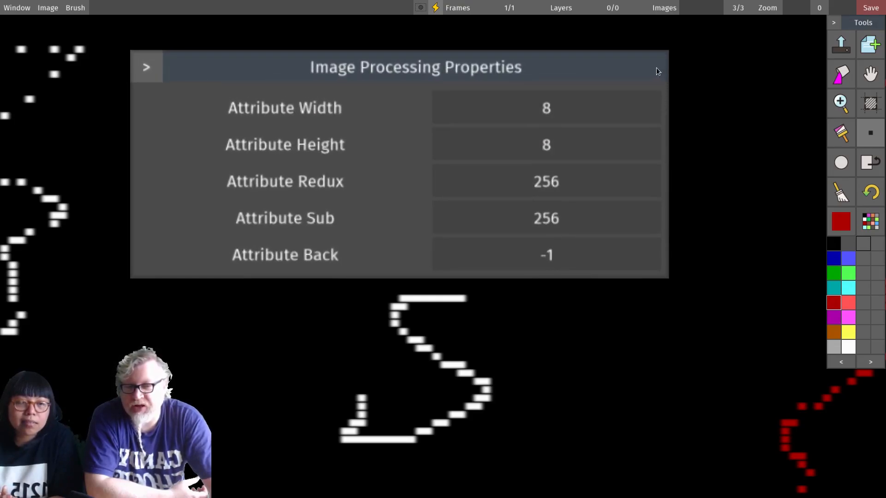
{"action": "left_click", "coordinate": [152, 73]}
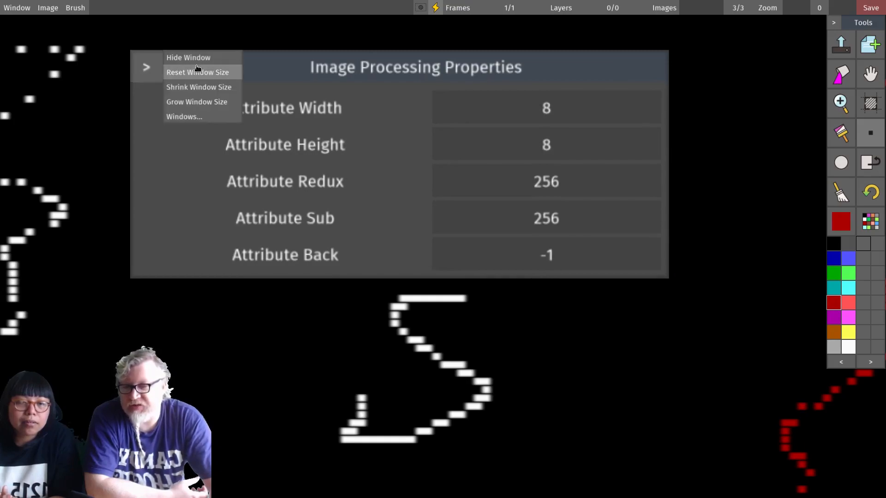
{"action": "left_click", "coordinate": [164, 71]}
{"action": "left_click", "coordinate": [158, 69]}
{"action": "left_click", "coordinate": [166, 86]}
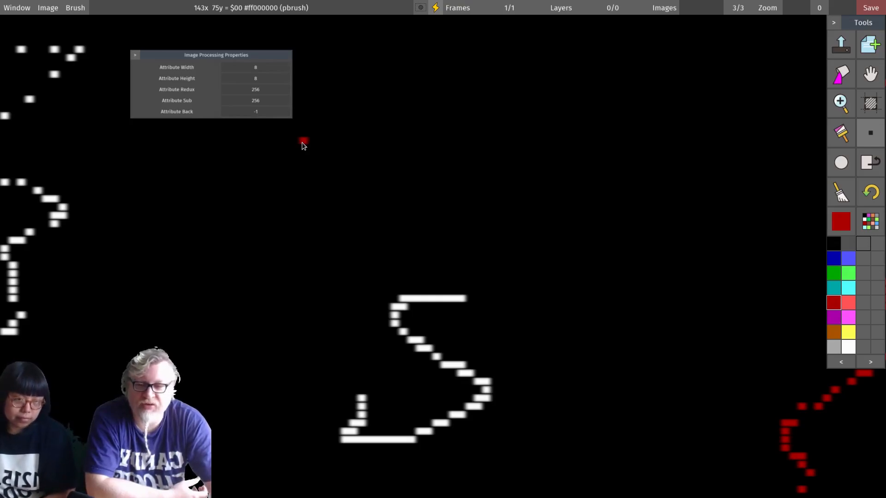
Step: Toggle the Tools window's visibility several times, leaving it shown
{"action": "left_click", "coordinate": [17, 9]}
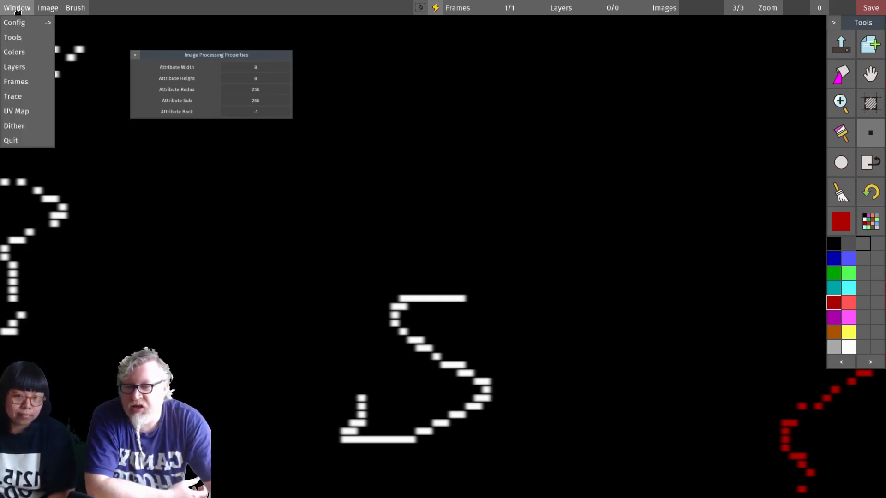
{"action": "left_click", "coordinate": [20, 40]}
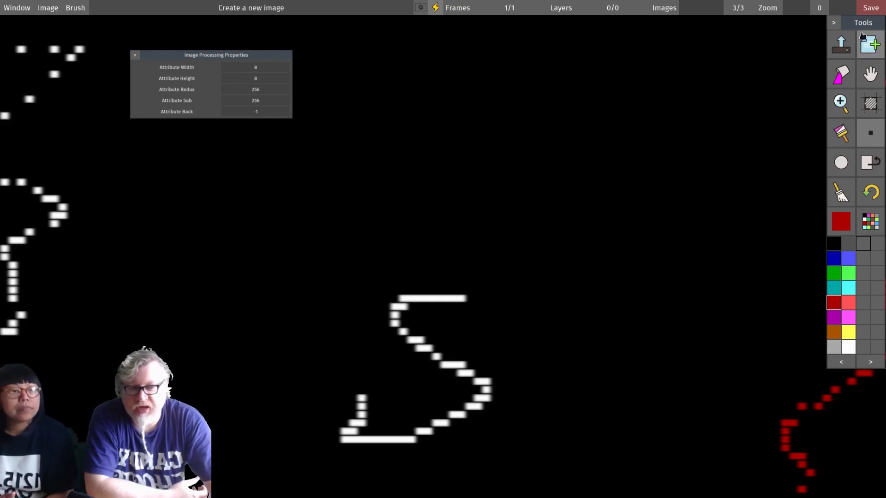
{"action": "left_click", "coordinate": [32, 14]}
{"action": "left_click", "coordinate": [20, 37]}
{"action": "left_click", "coordinate": [17, 7]}
{"action": "left_click", "coordinate": [14, 39]}
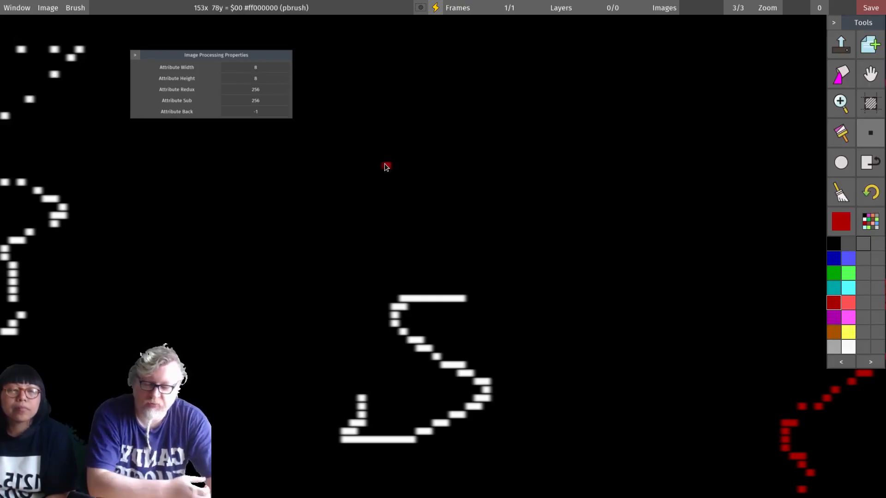
{"action": "key", "text": "Tab"}
{"action": "key", "text": "Tab"}
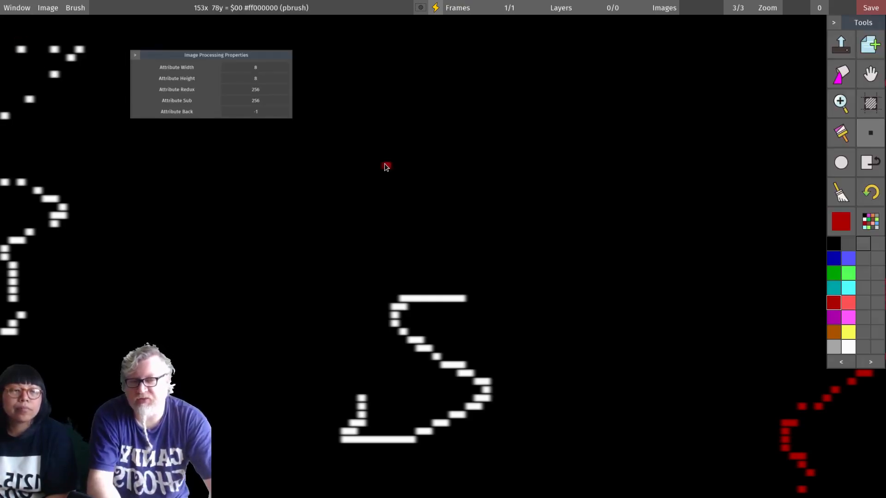
Step: Toggle the visibility of all open windows repeatedly, leaving the Tools and image processing properties windows shown
{"action": "key", "text": "Tab"}
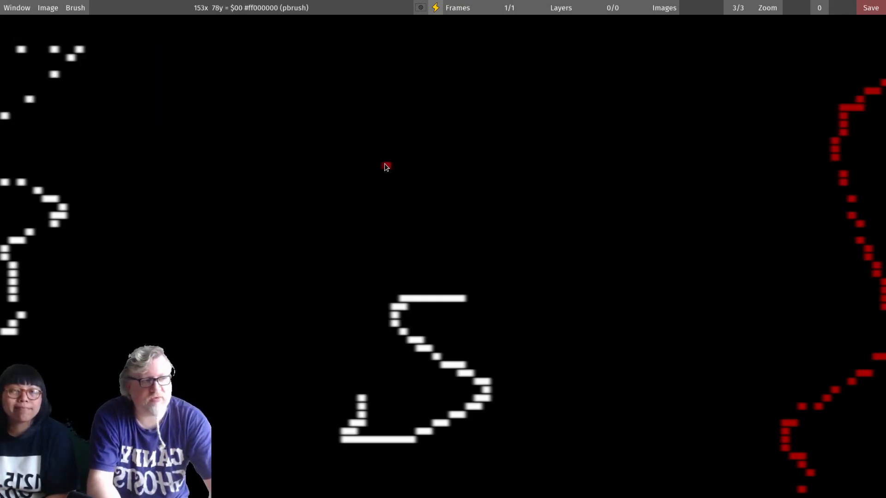
{"action": "key", "text": "Tab"}
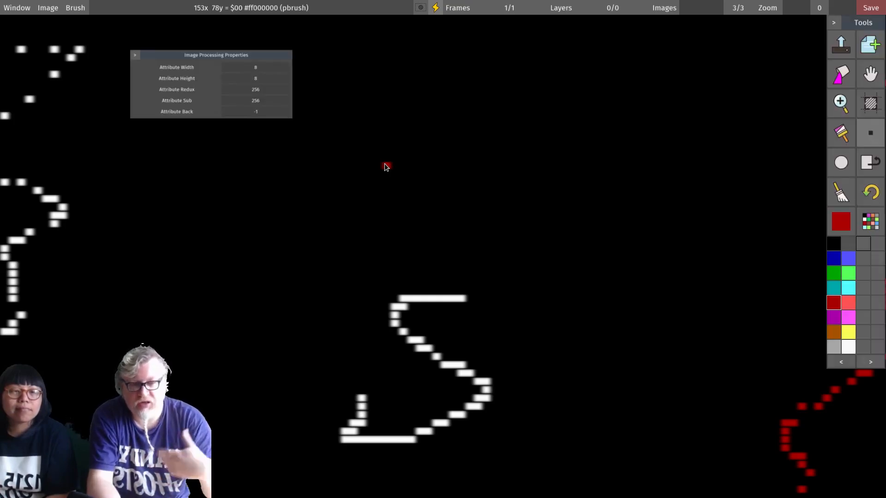
{"action": "key", "text": "Tab"}
{"action": "key", "text": "Tab"}
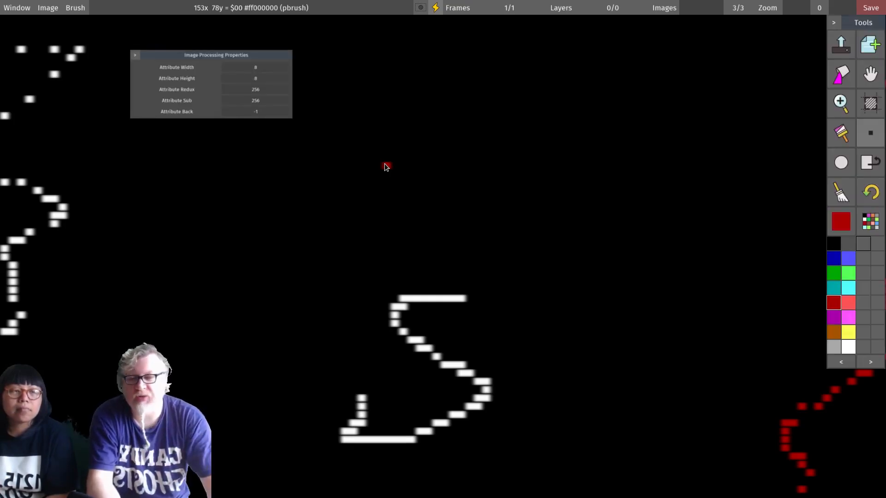
Step: Open the Trace window, move it over the middle of the canvas to view its settings, and hide it
{"action": "left_click", "coordinate": [21, 12]}
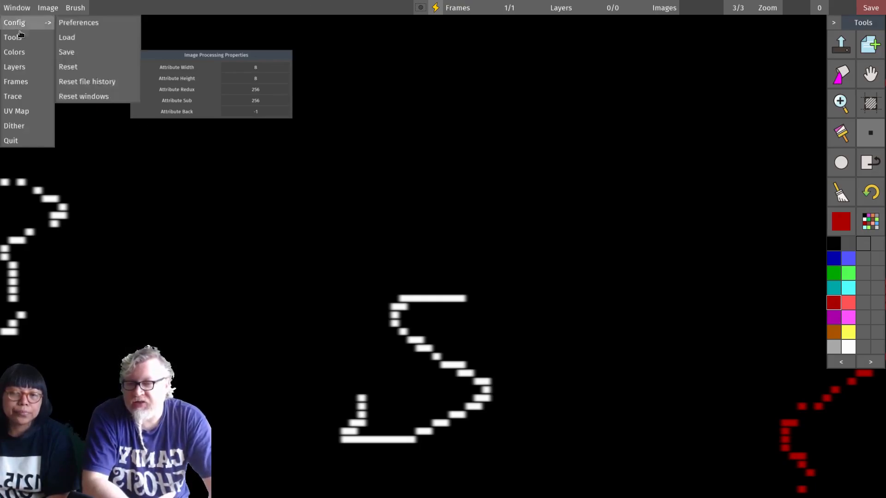
{"action": "left_click", "coordinate": [19, 100]}
{"action": "mouse_move", "coordinate": [256, 42]}
{"action": "left_mouse_down"}
{"action": "mouse_move", "coordinate": [350, 70]}
{"action": "mouse_move", "coordinate": [539, 78]}
{"action": "left_mouse_up"}
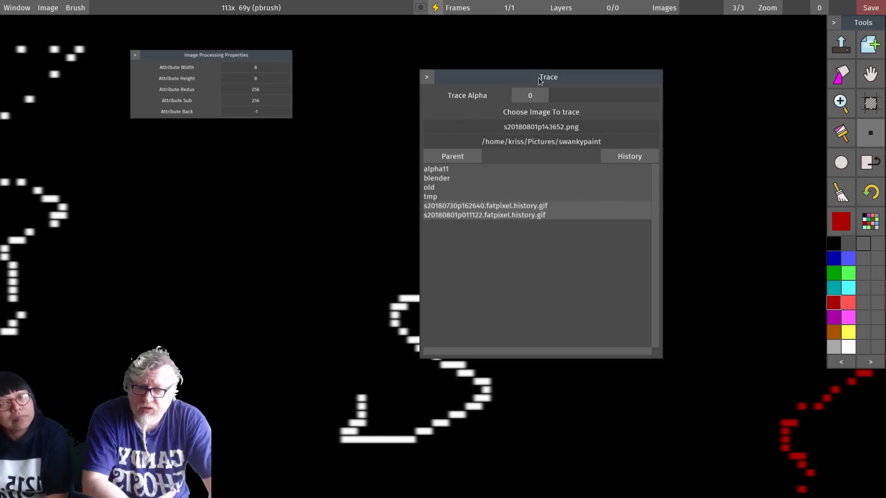
{"action": "left_click", "coordinate": [427, 77]}
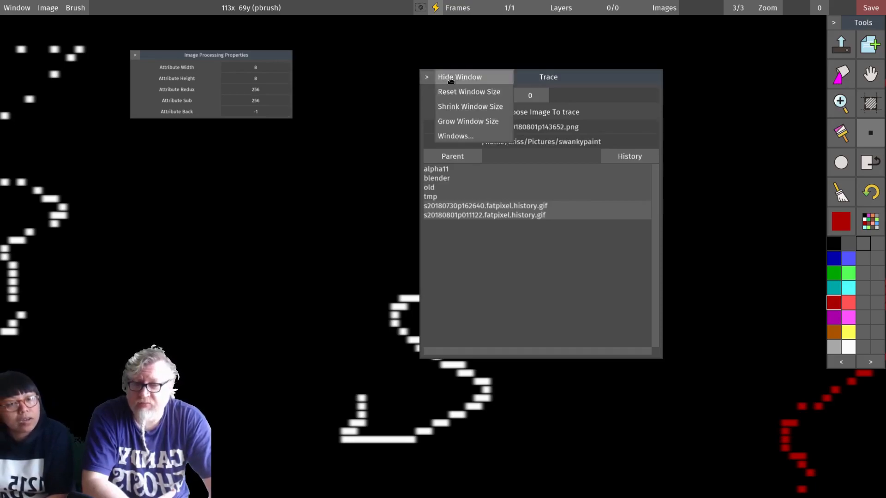
{"action": "left_click", "coordinate": [451, 78]}
Step: Open the UV Map window, move it clear of the image processing properties to view its settings, and hide it
{"action": "left_click", "coordinate": [21, 13]}
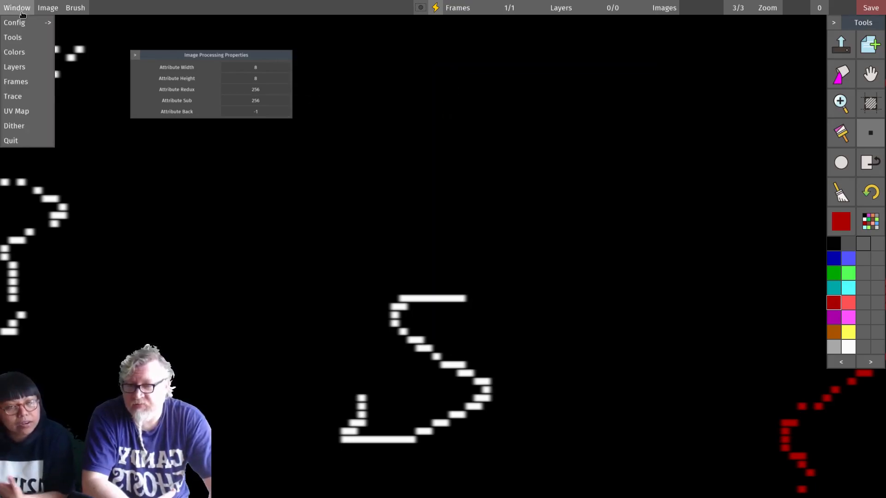
{"action": "left_click", "coordinate": [27, 111]}
{"action": "left_click_drag", "start_coordinate": [232, 31], "coordinate": [468, 60]}
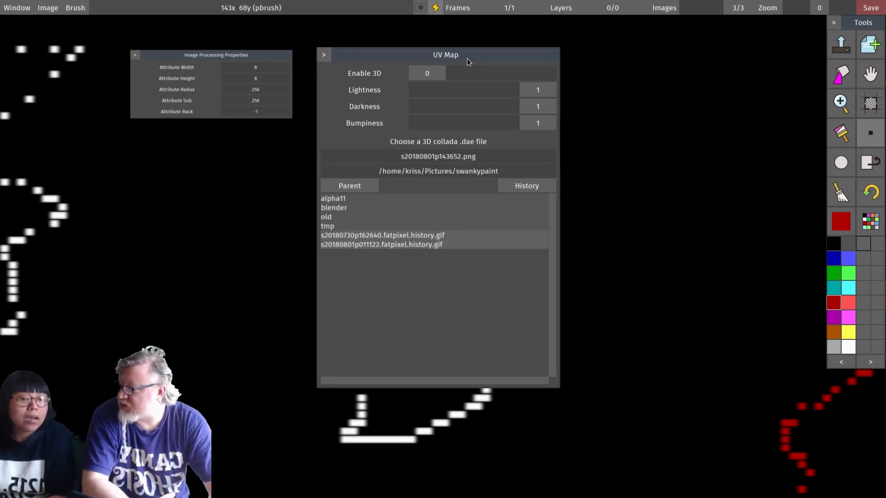
{"action": "left_click", "coordinate": [324, 56]}
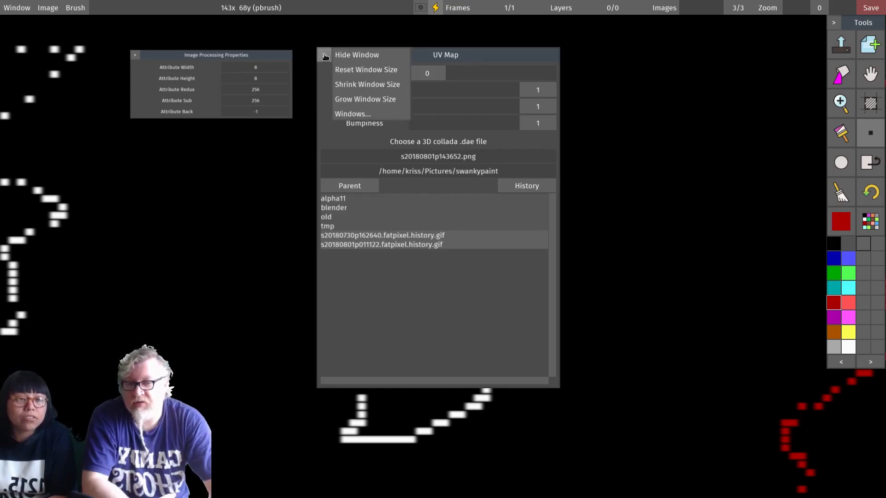
{"action": "left_click", "coordinate": [336, 56]}
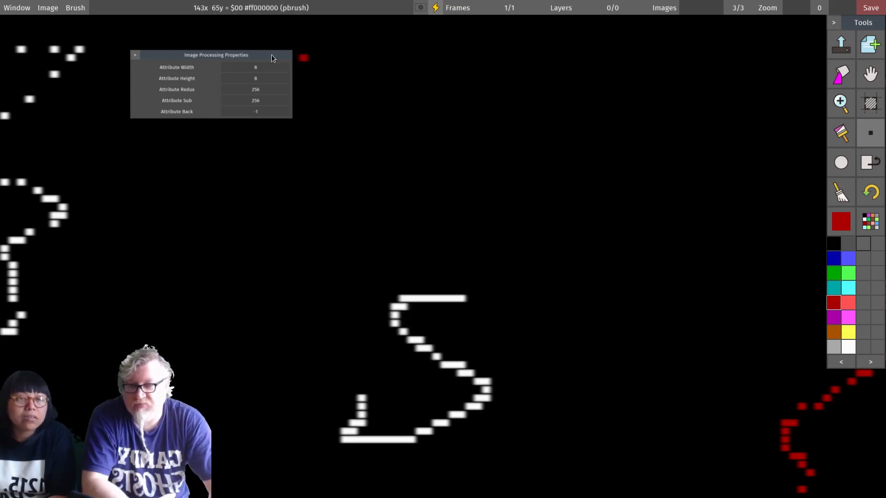
Step: Open the Dither window and move it over the middle of the canvas, clear of the image processing properties
{"action": "left_click", "coordinate": [12, 8]}
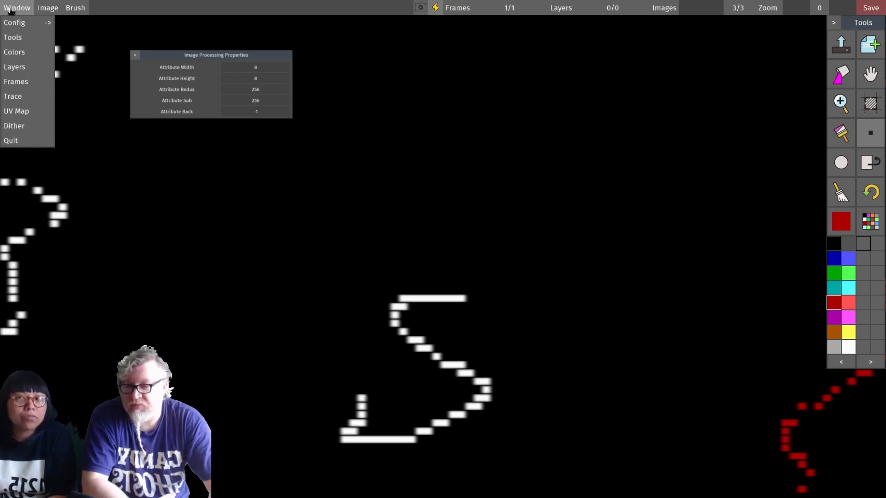
{"action": "left_click", "coordinate": [29, 126]}
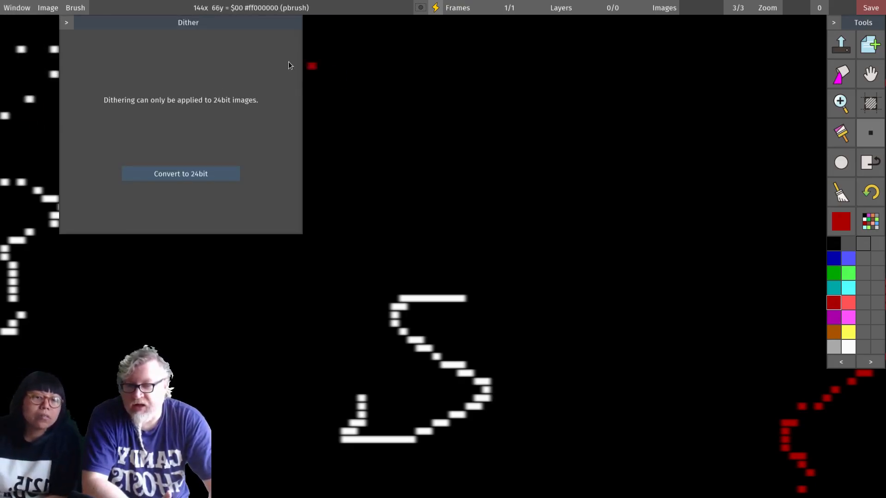
{"action": "left_click_drag", "start_coordinate": [212, 29], "coordinate": [534, 81]}
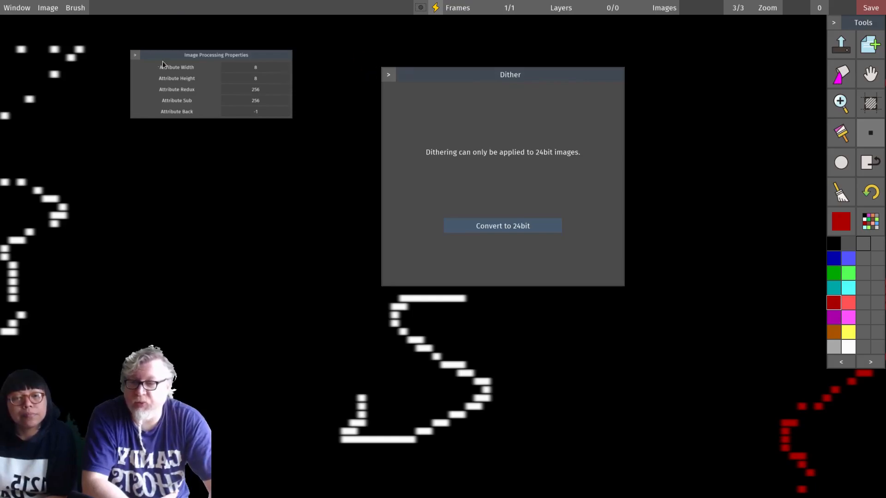
Step: Examine the available image and brush commands, including the handle, transform and bitdown options, and the window configuration options
{"action": "left_click", "coordinate": [73, 8]}
{"action": "mouse_move", "coordinate": [44, 9]}
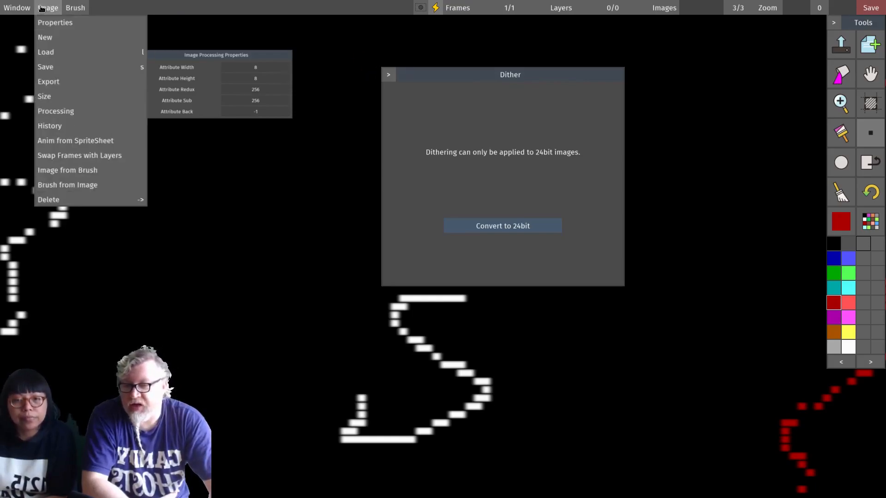
{"action": "mouse_move", "coordinate": [76, 9]}
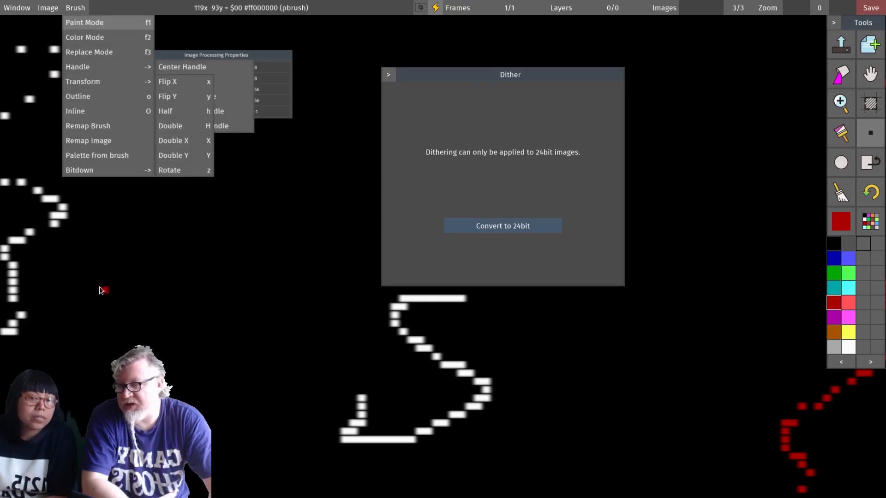
{"action": "mouse_move", "coordinate": [115, 170]}
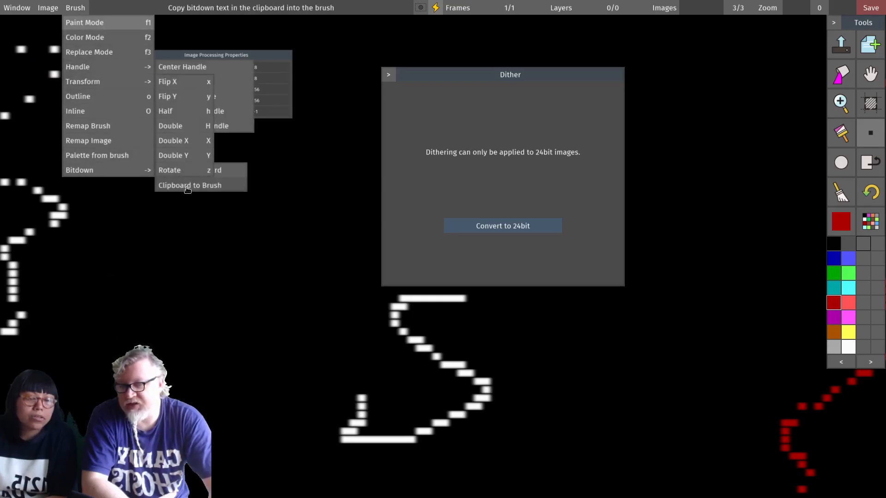
{"action": "left_click", "coordinate": [74, 8]}
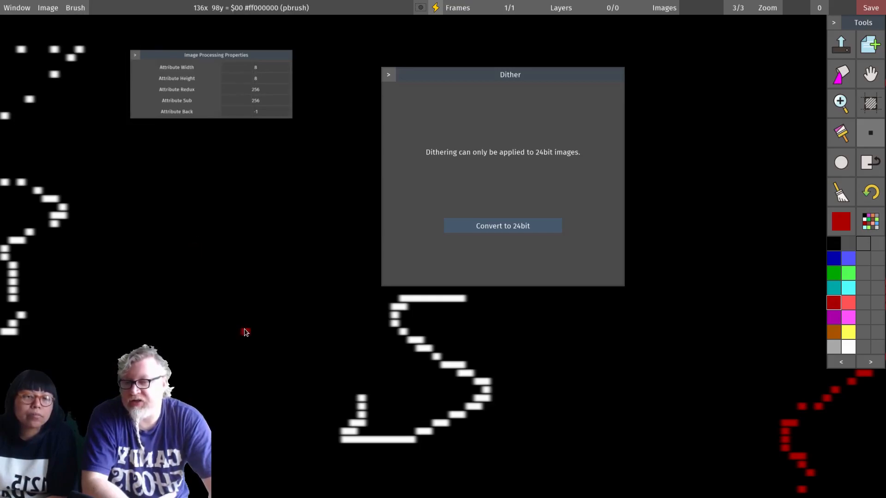
{"action": "left_click", "coordinate": [74, 8]}
{"action": "mouse_move", "coordinate": [55, 13]}
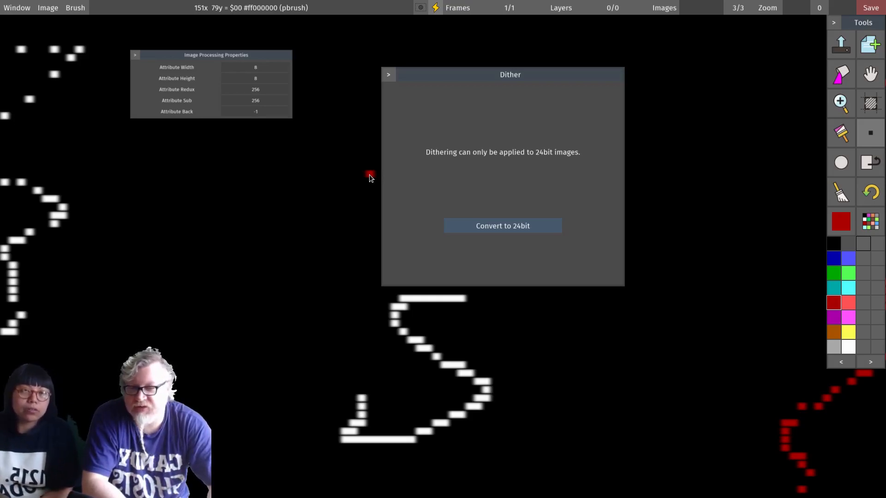
{"action": "left_click", "coordinate": [392, 74]}
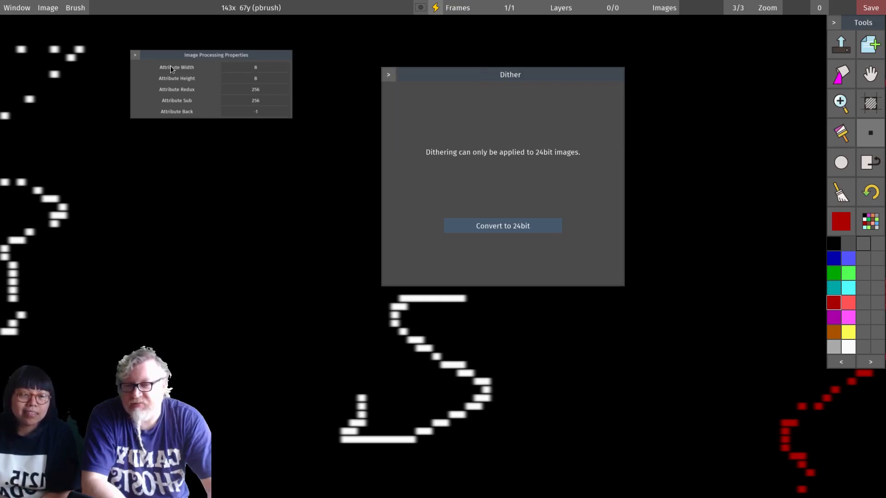
{"action": "left_click", "coordinate": [135, 55]}
{"action": "left_click", "coordinate": [62, 40]}
{"action": "left_click", "coordinate": [74, 8]}
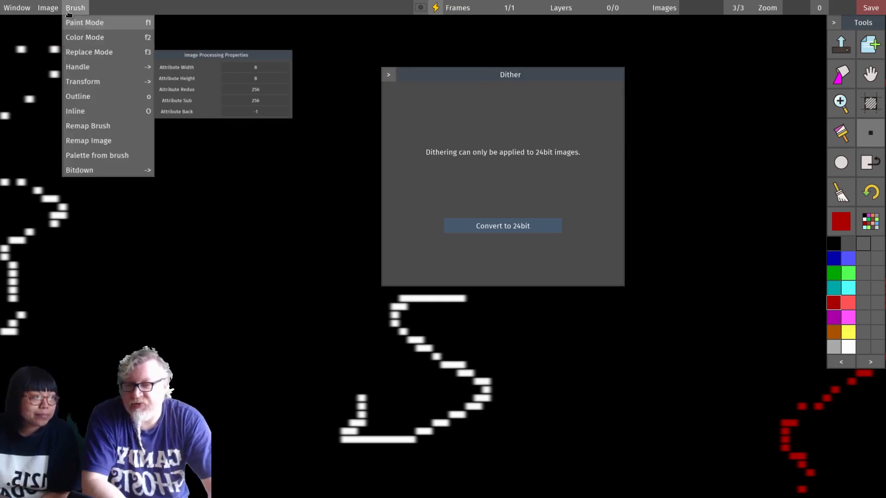
{"action": "mouse_move", "coordinate": [4, 14]}
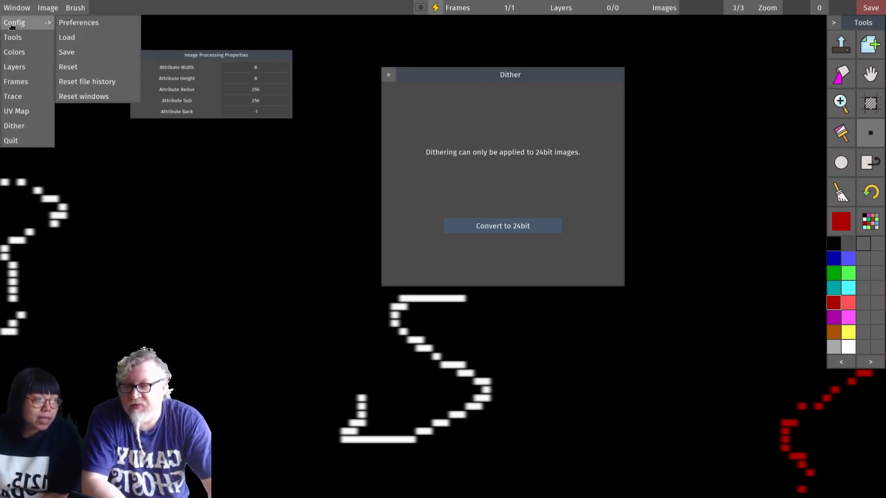